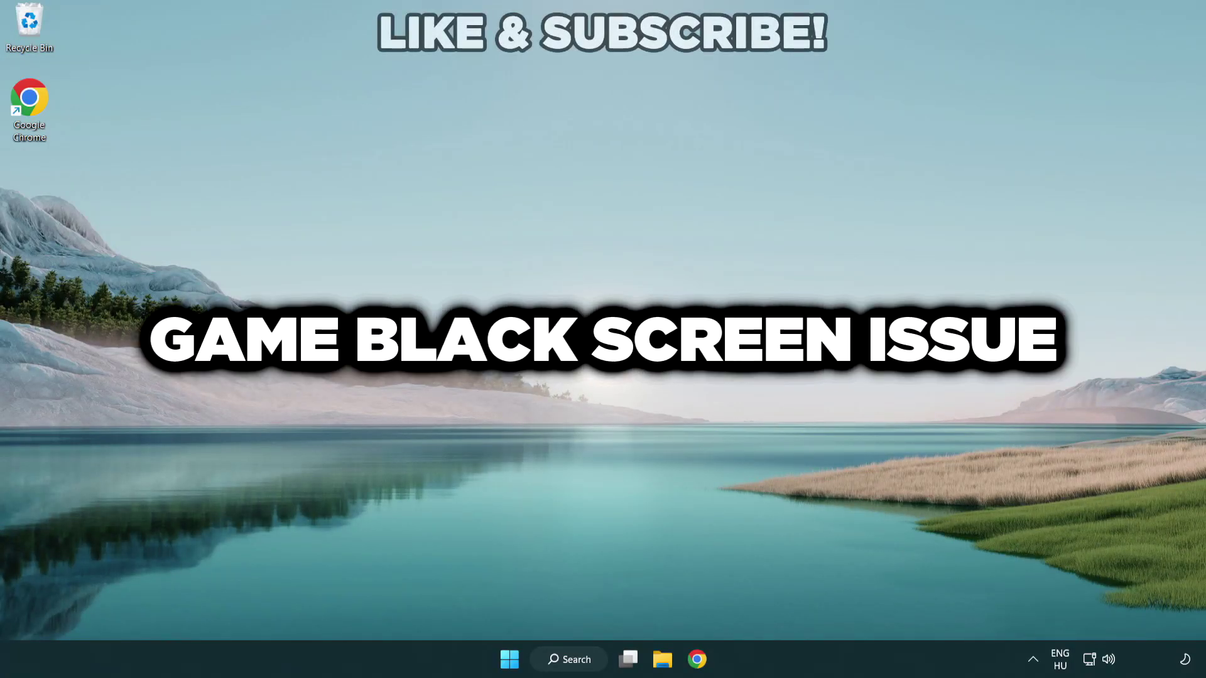
Step: Search Windows for 'device manager' and open Device Manager from the results
left_click(577, 662)
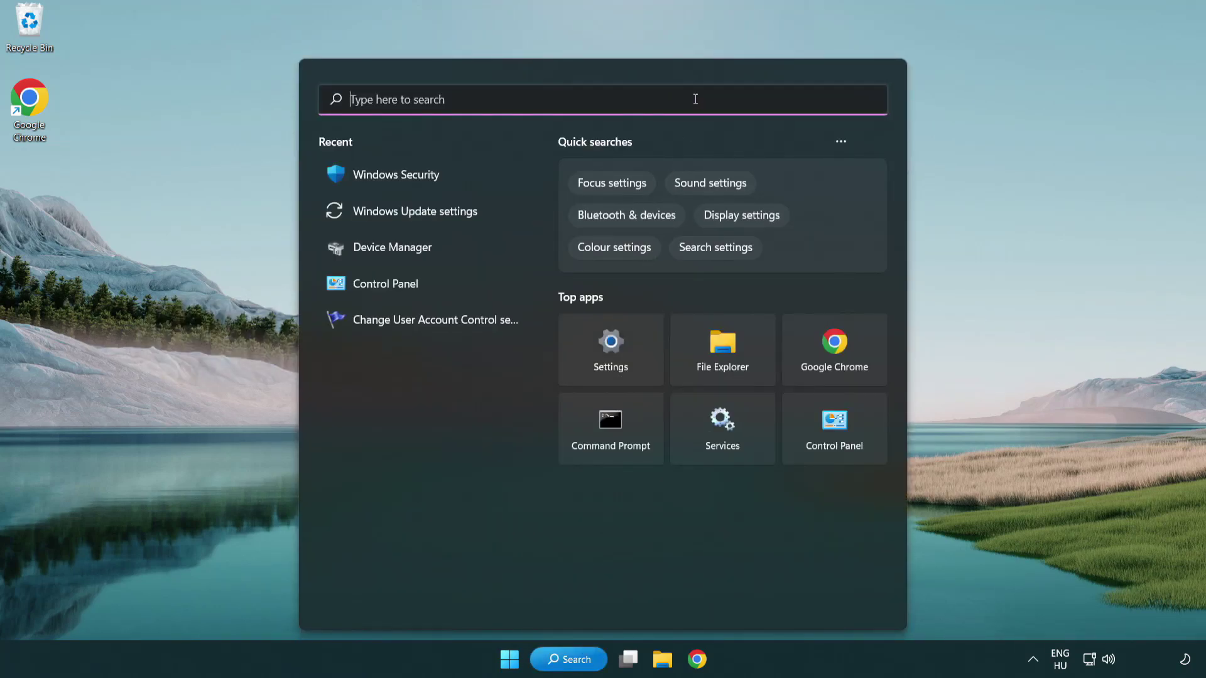
type("device m")
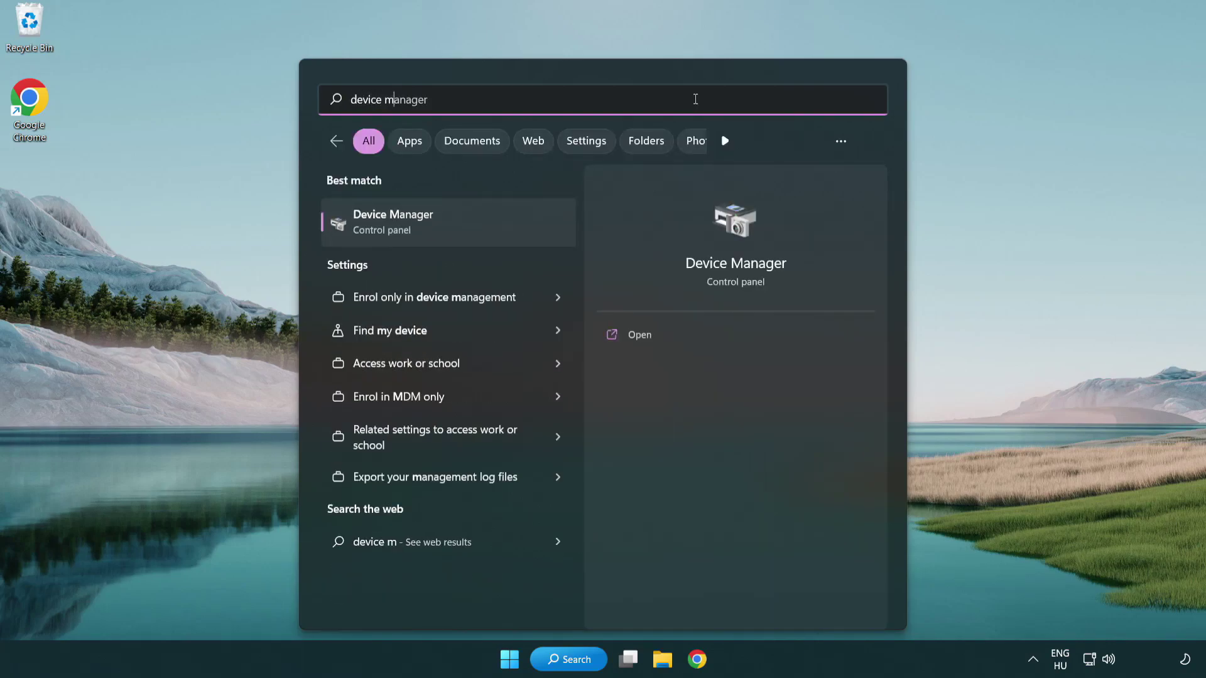
type("anager")
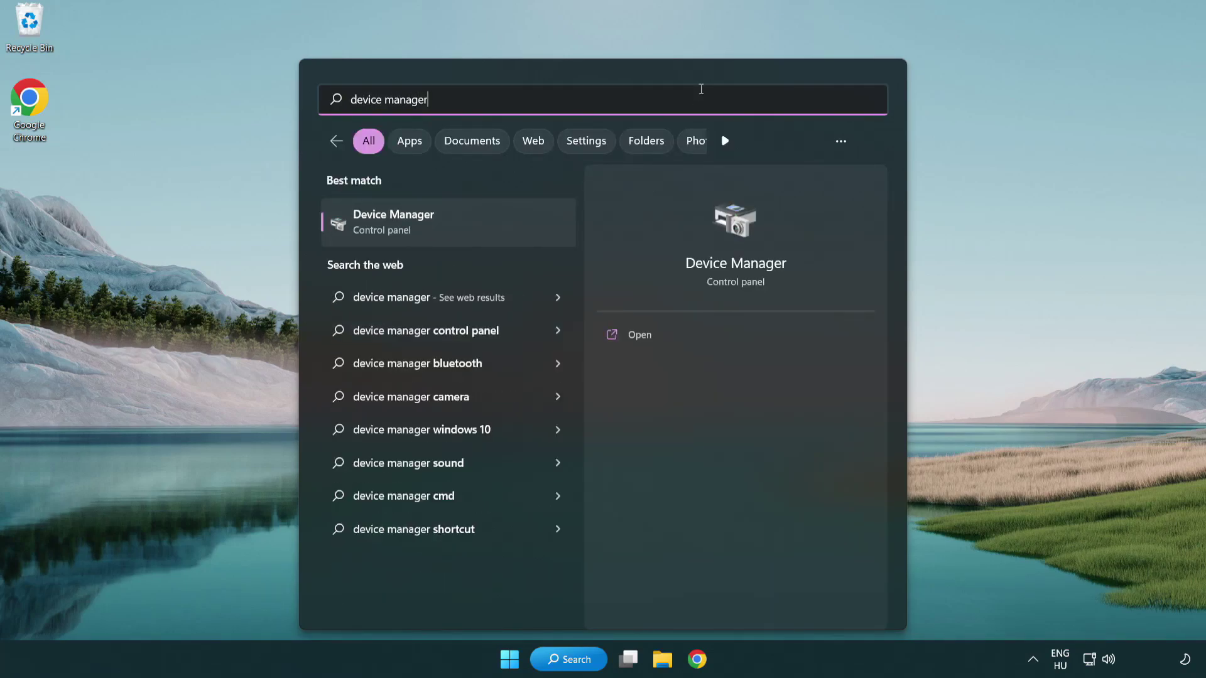
left_click(482, 227)
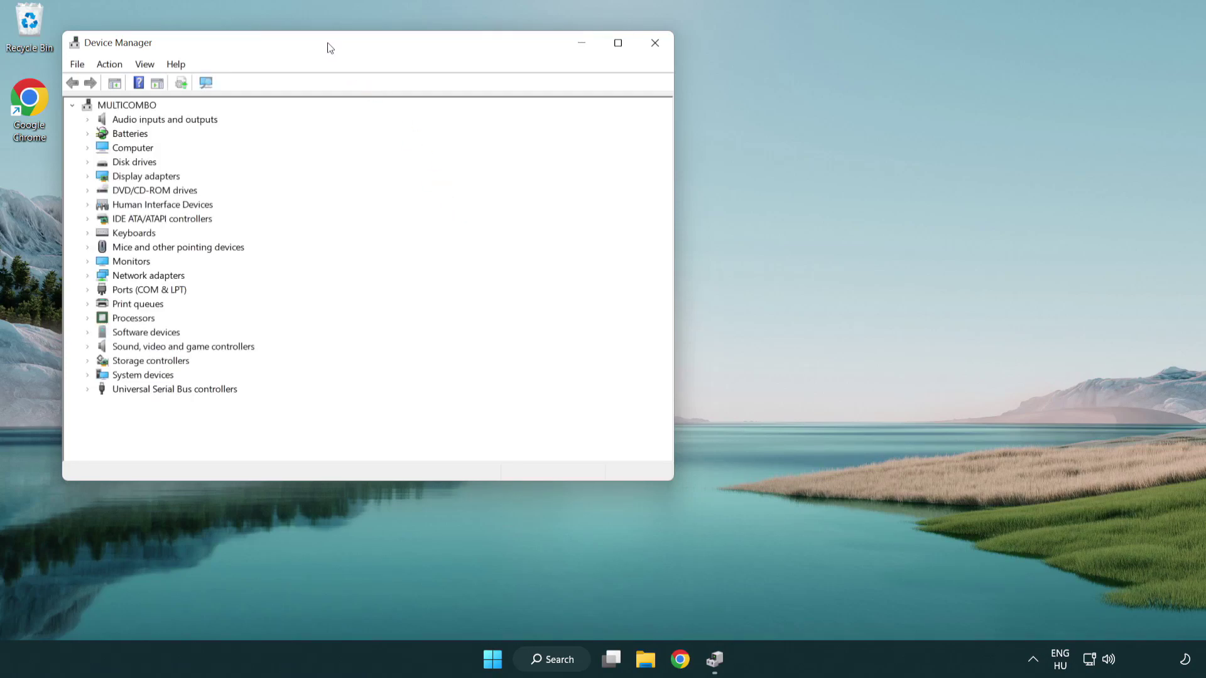
Step: Check the VMware SVGA 3D display adapter for driver updates automatically, then close Device Manager
left_click_drag(329, 47, 531, 120)
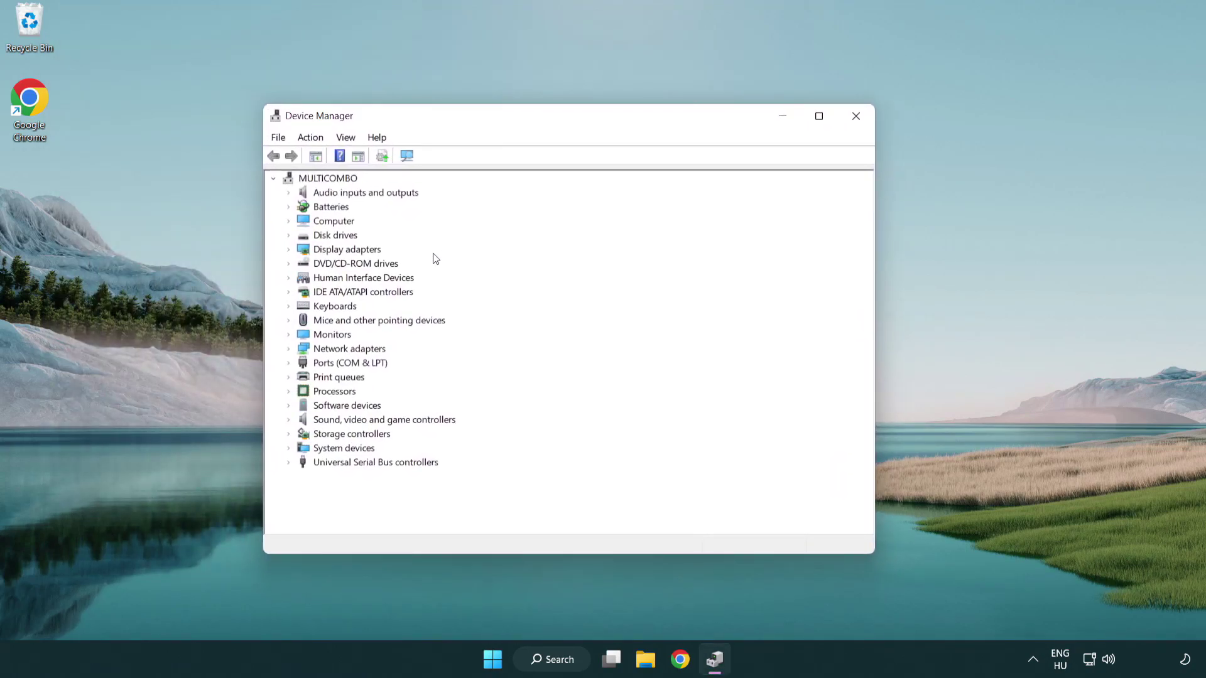
left_click(354, 256)
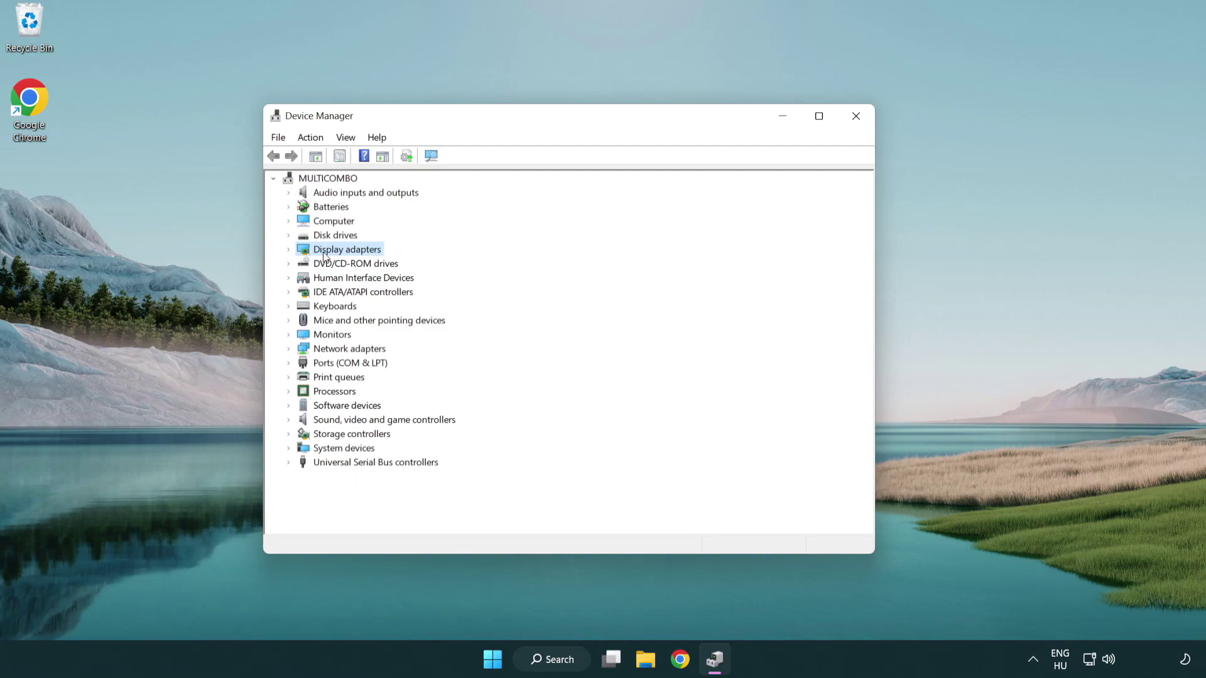
left_click(290, 250)
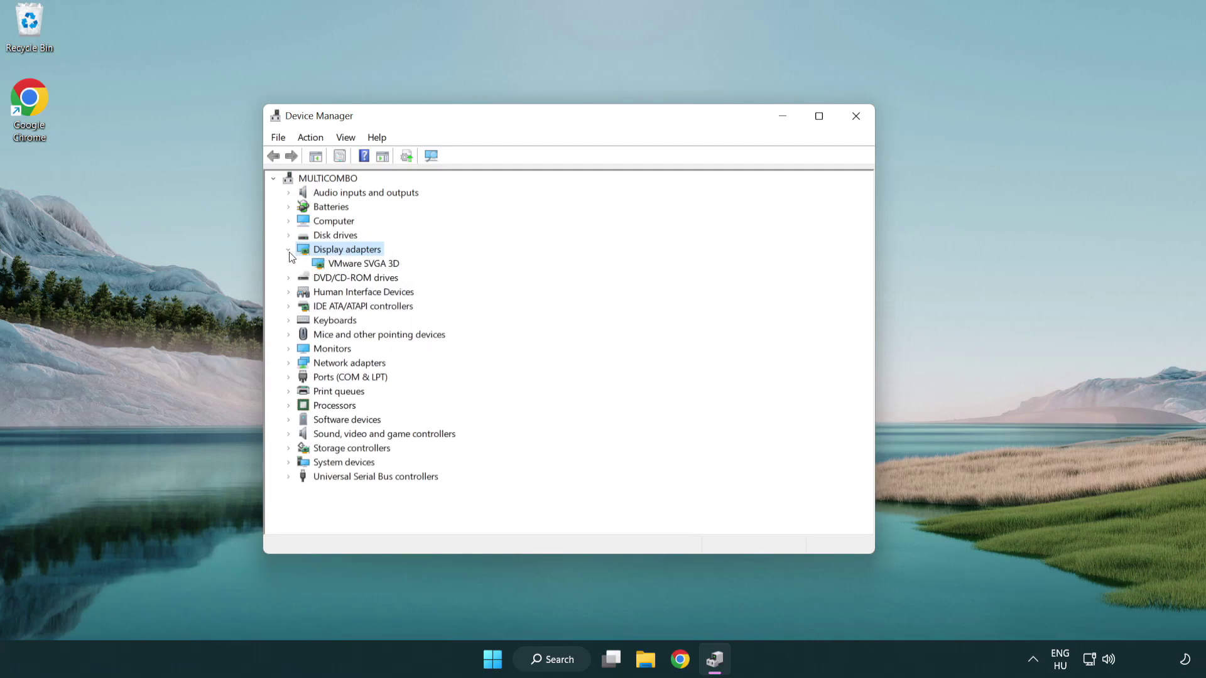
left_click(358, 270)
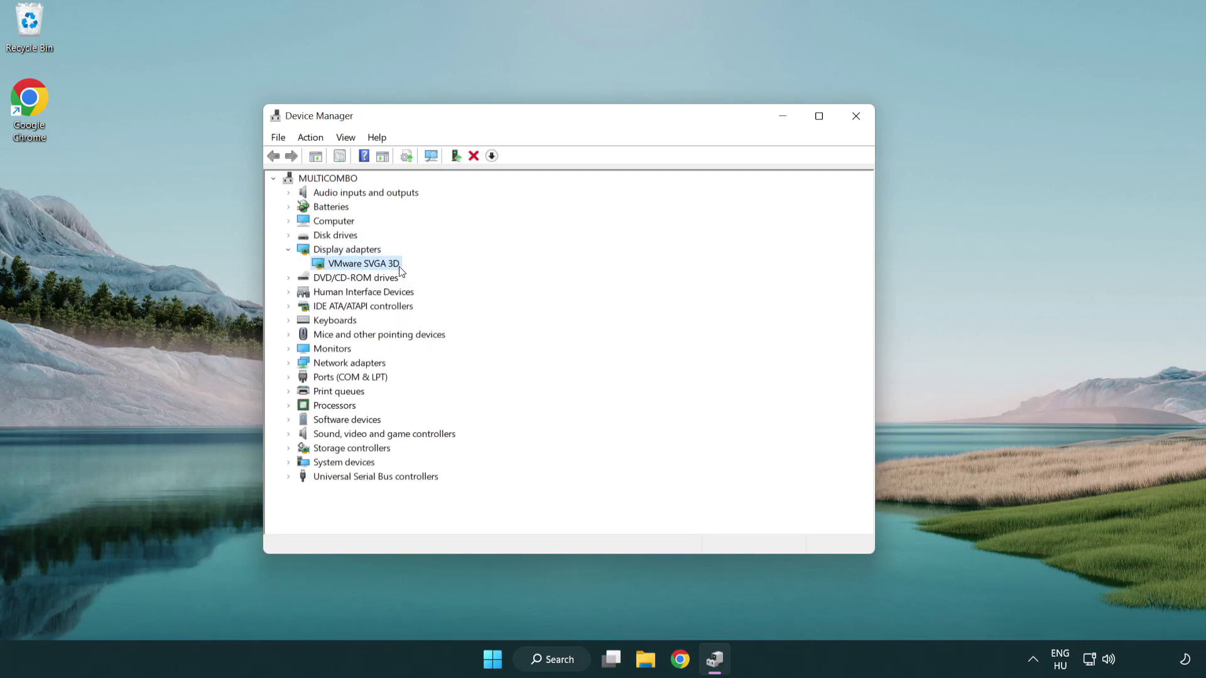
right_click(360, 270)
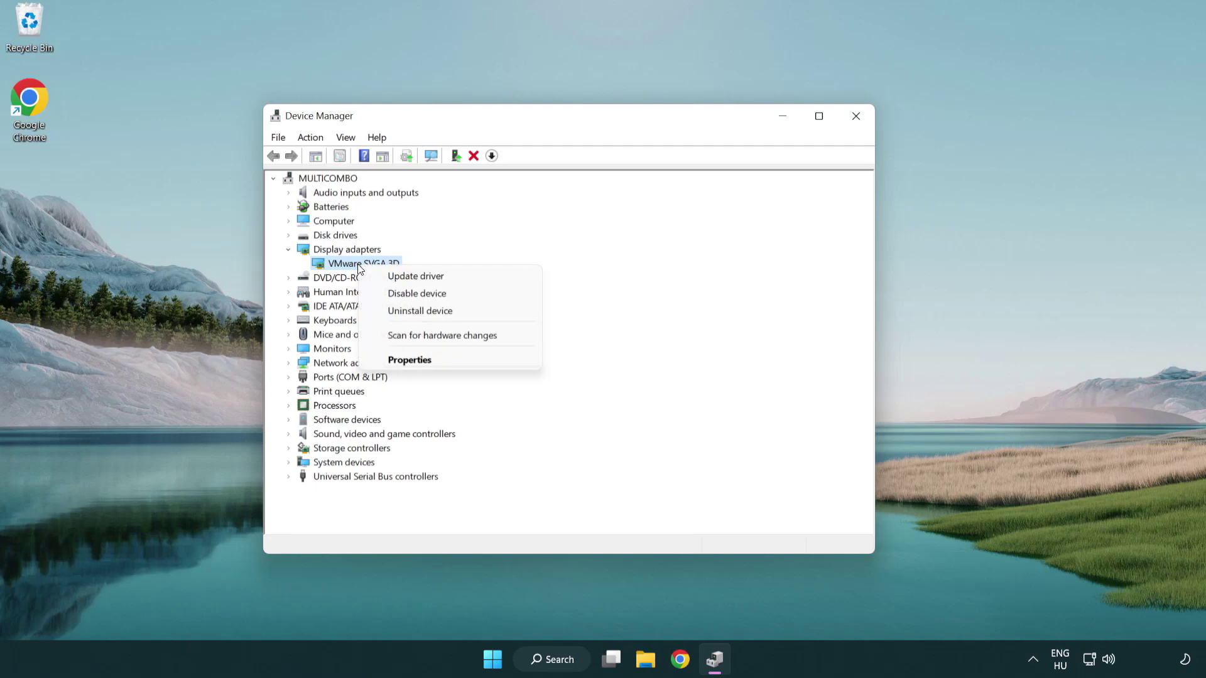
left_click(476, 277)
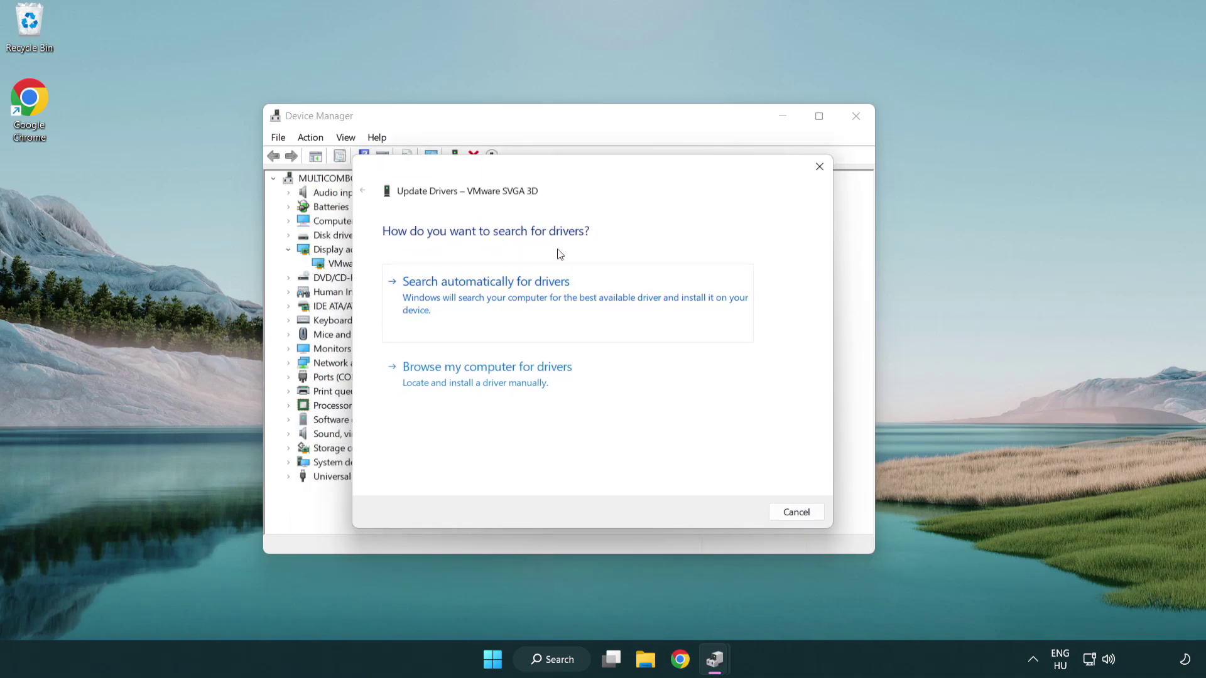
left_click(530, 299)
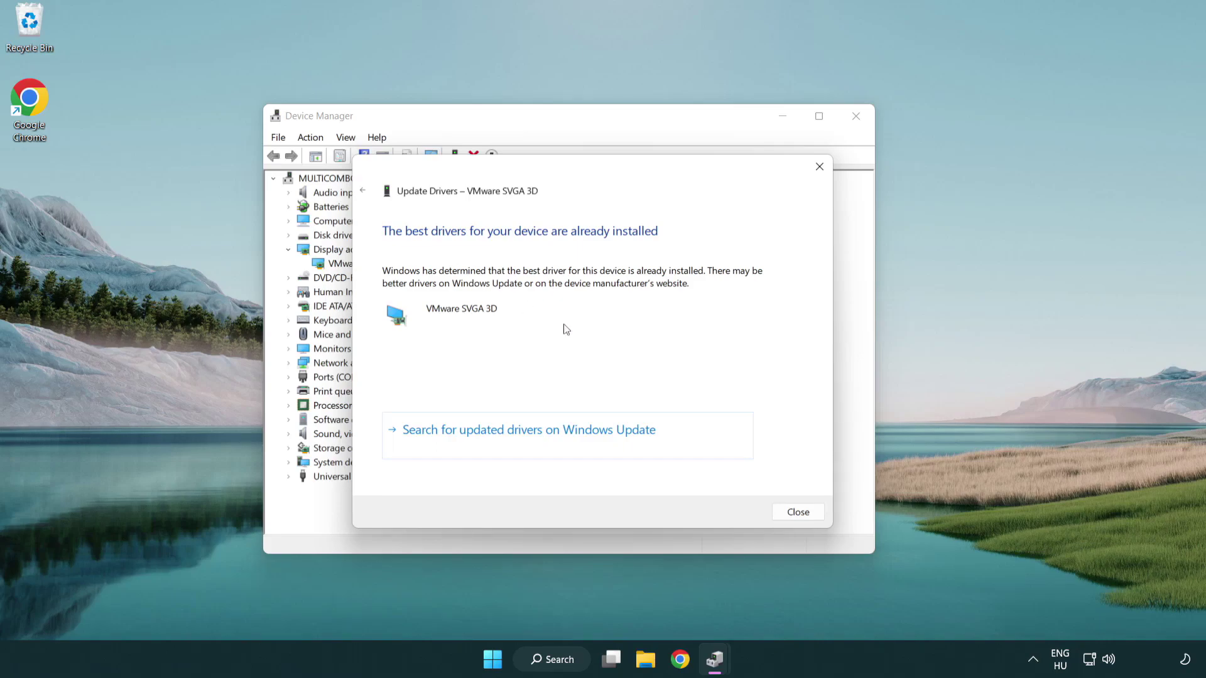
left_click(798, 514)
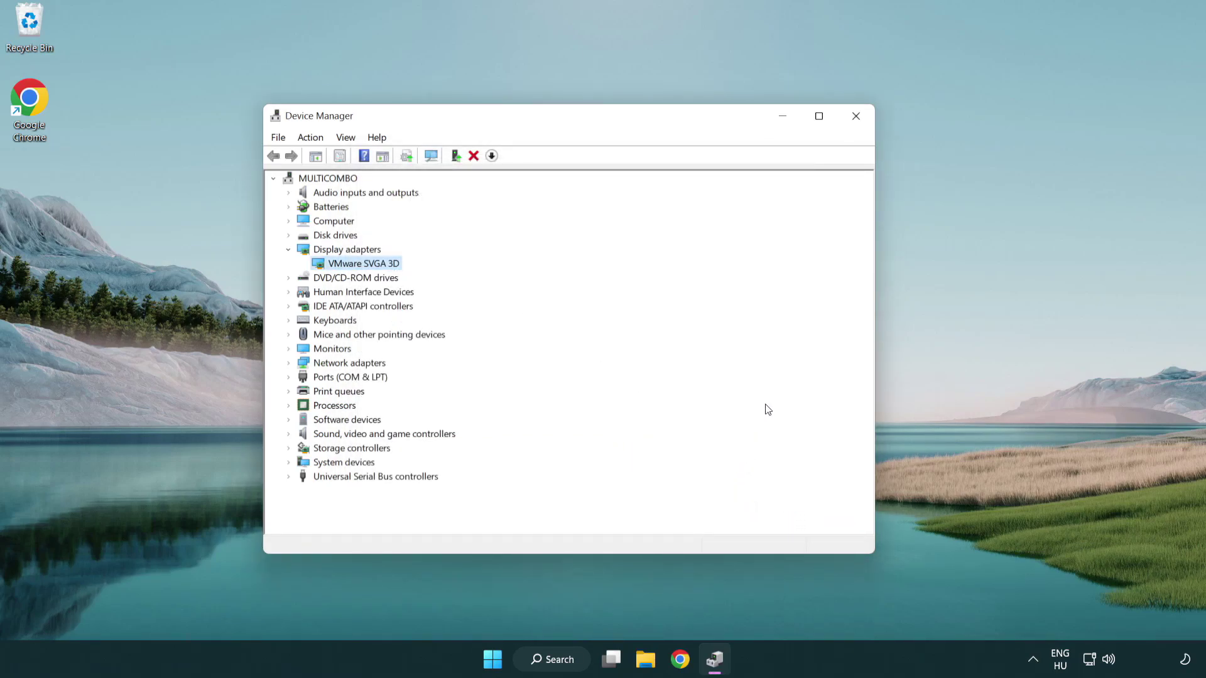
left_click(859, 120)
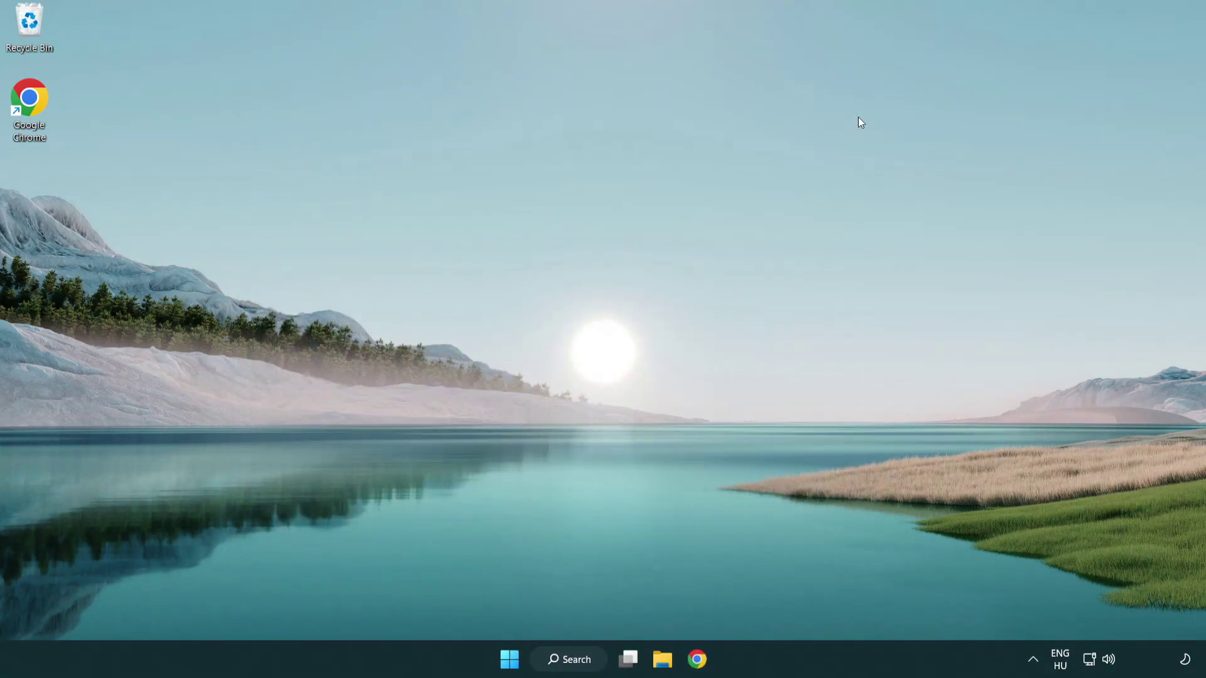
Step: Open Windows Update from search, check for updates, then close Settings
left_click(578, 658)
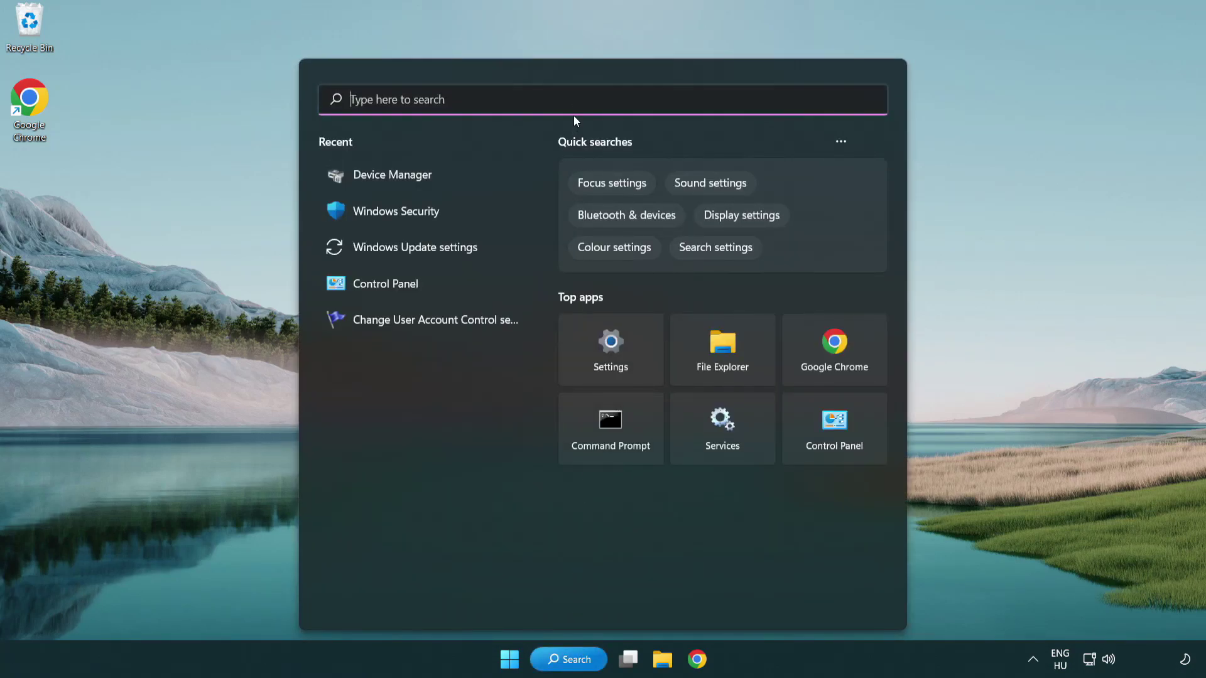
type("u")
type("pdate")
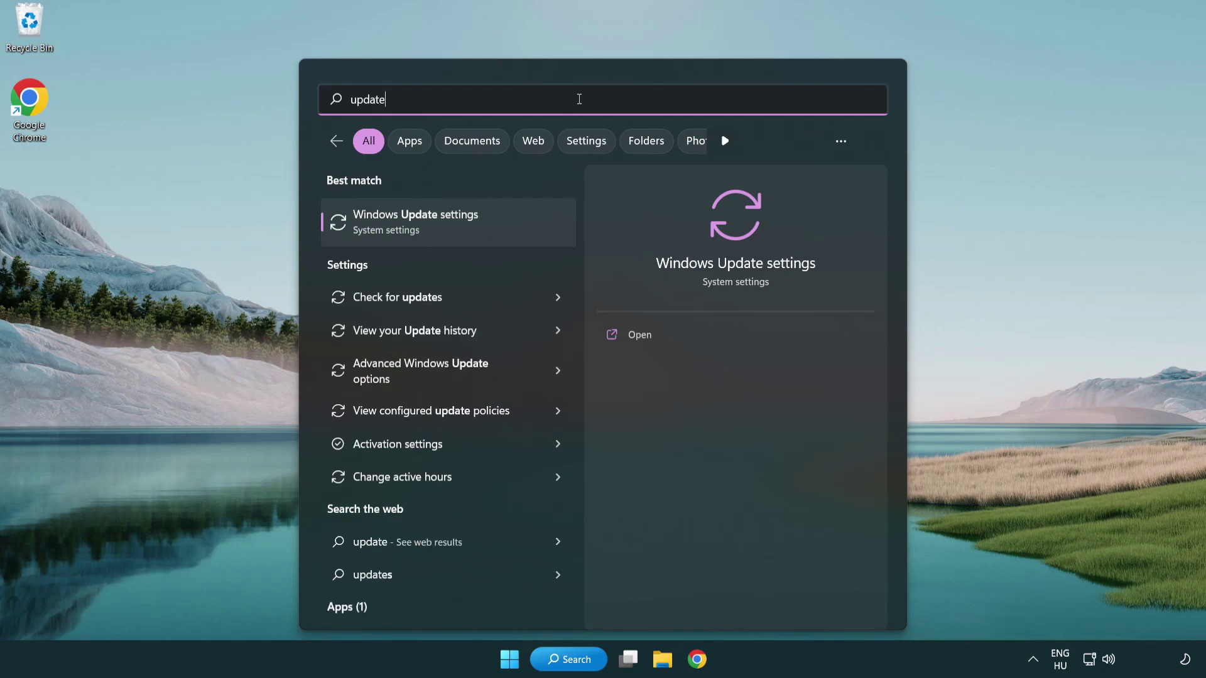
left_click(469, 227)
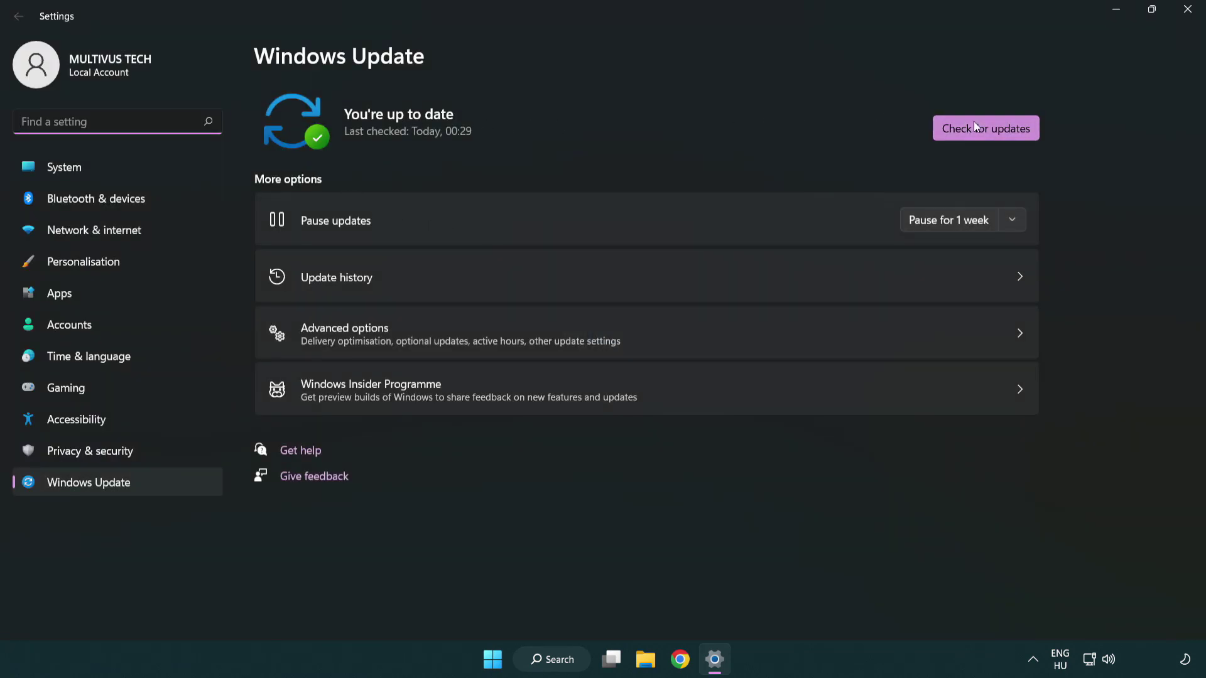
left_click(1005, 135)
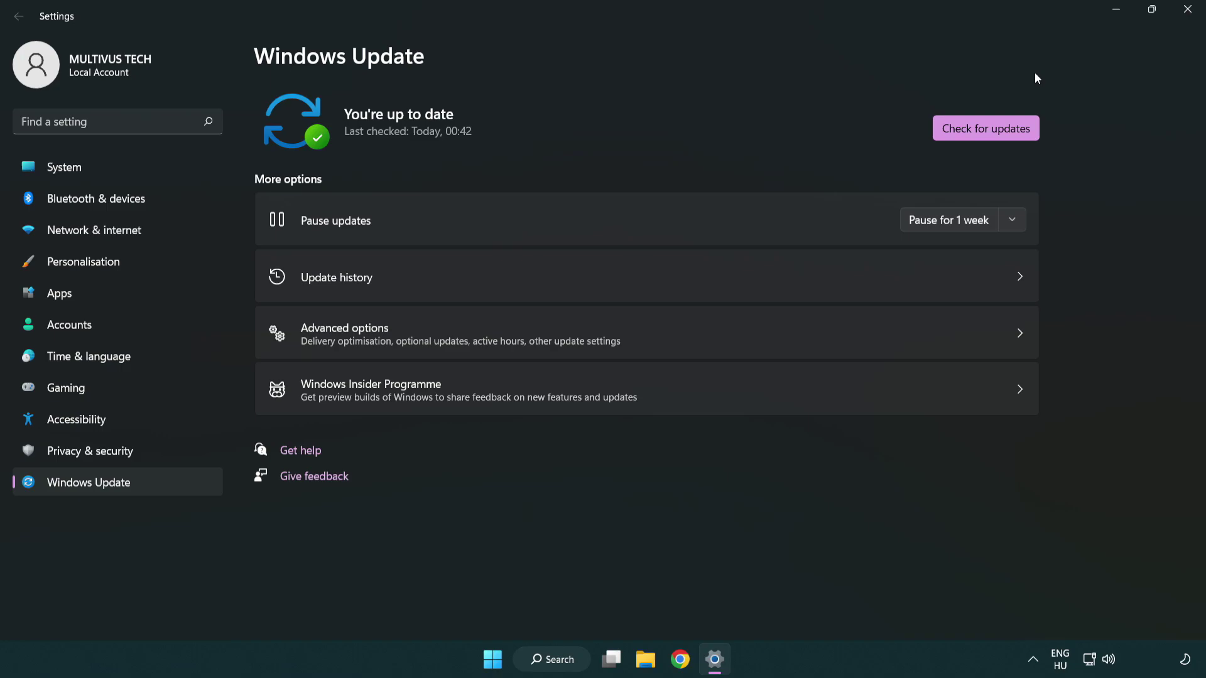
left_click(1184, 19)
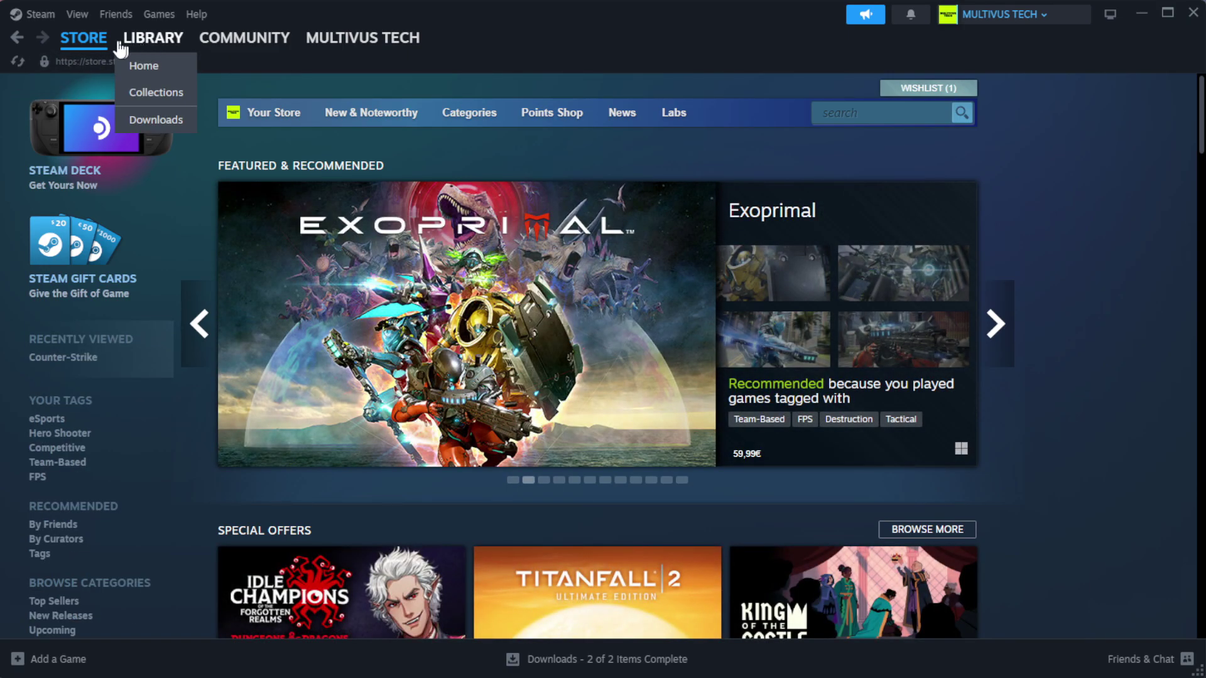
Step: Verify the integrity of YOUR NOT WORKING GAME's files from its Installed Files properties
left_click(166, 66)
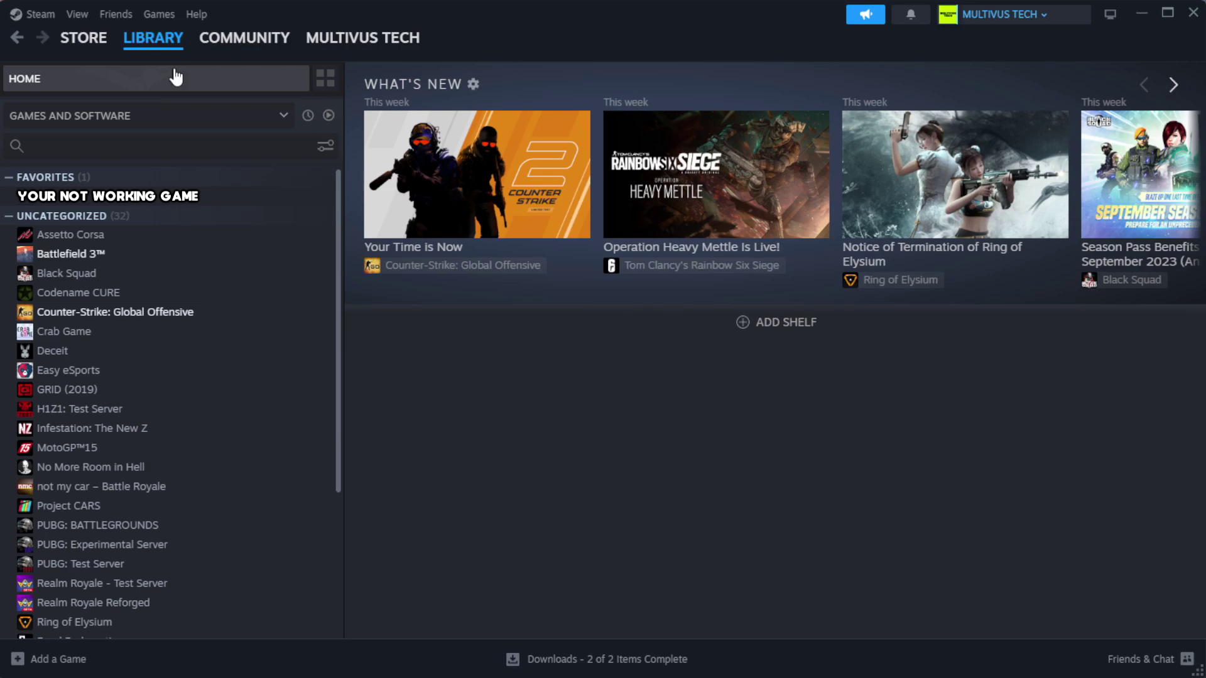
right_click(297, 206)
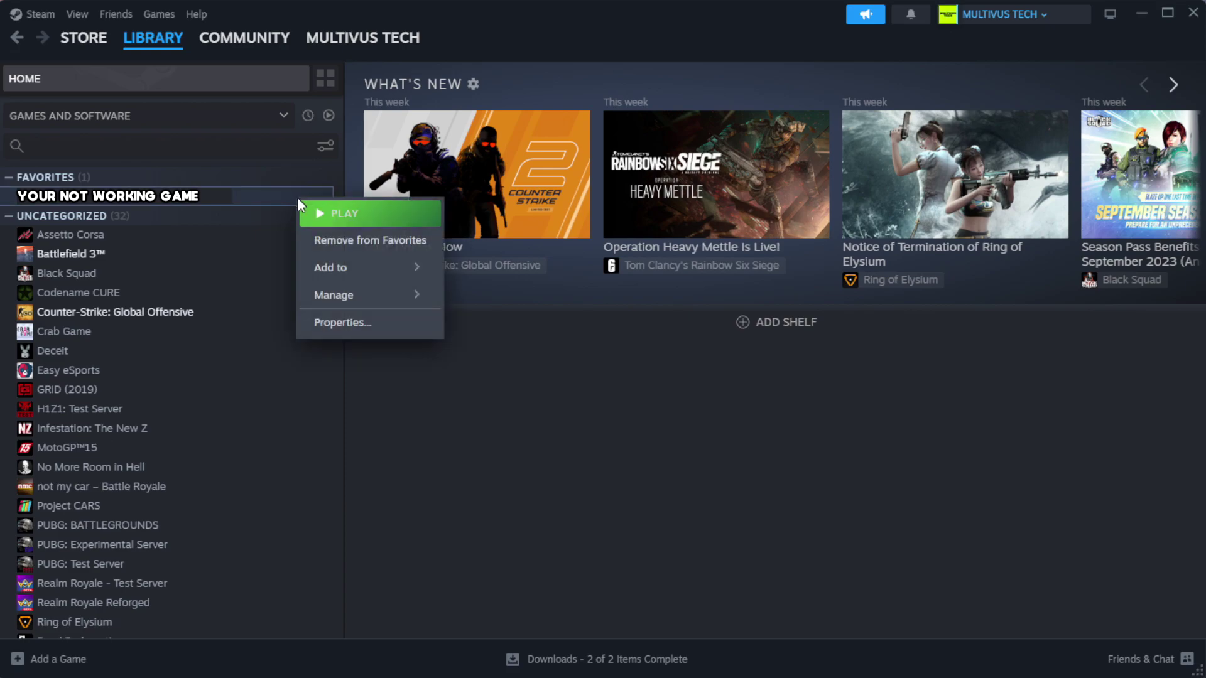
left_click(380, 333)
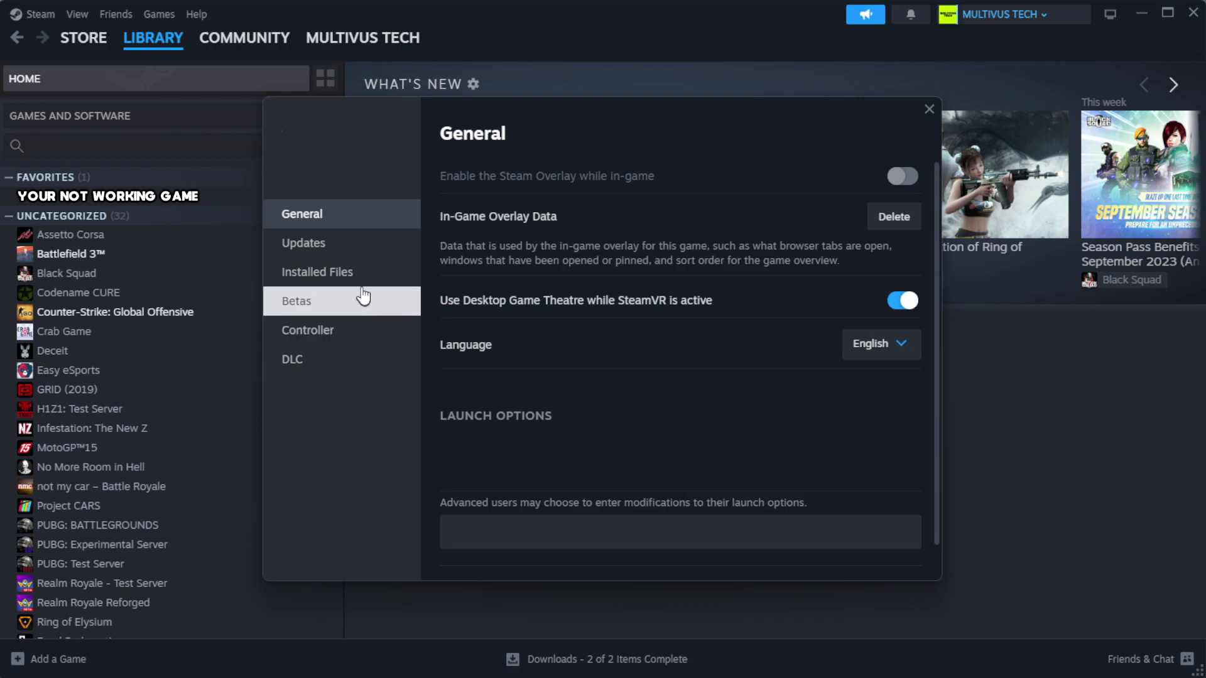
left_click(396, 286)
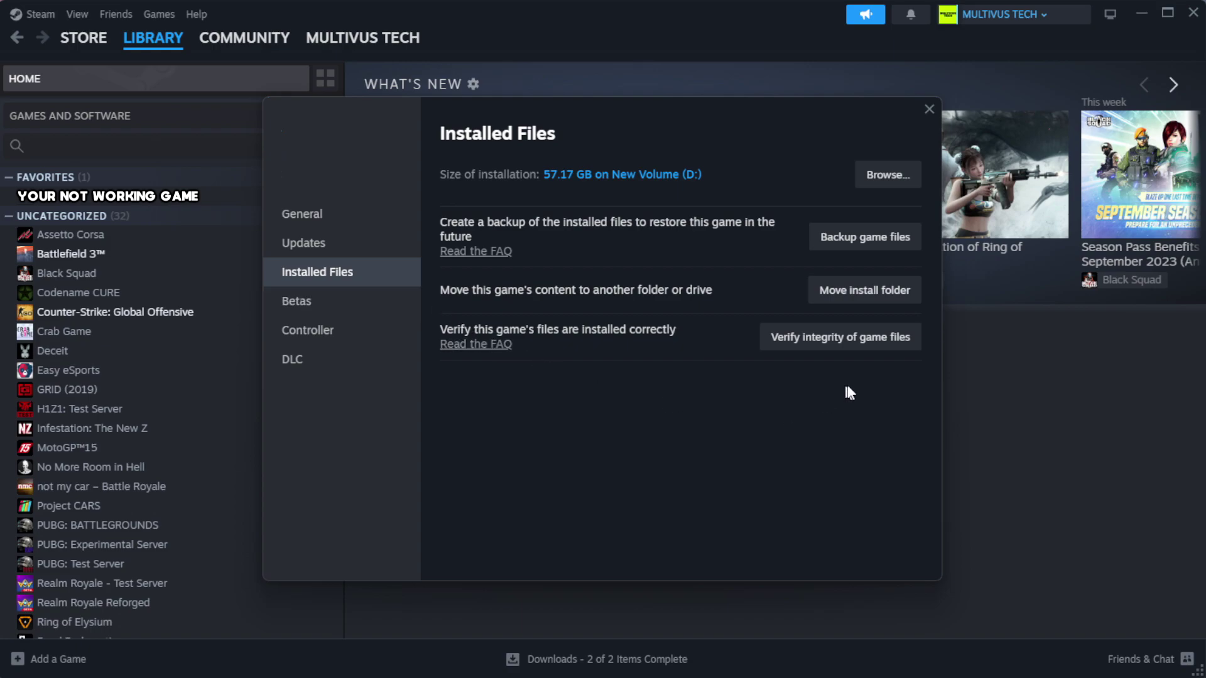
left_click(846, 344)
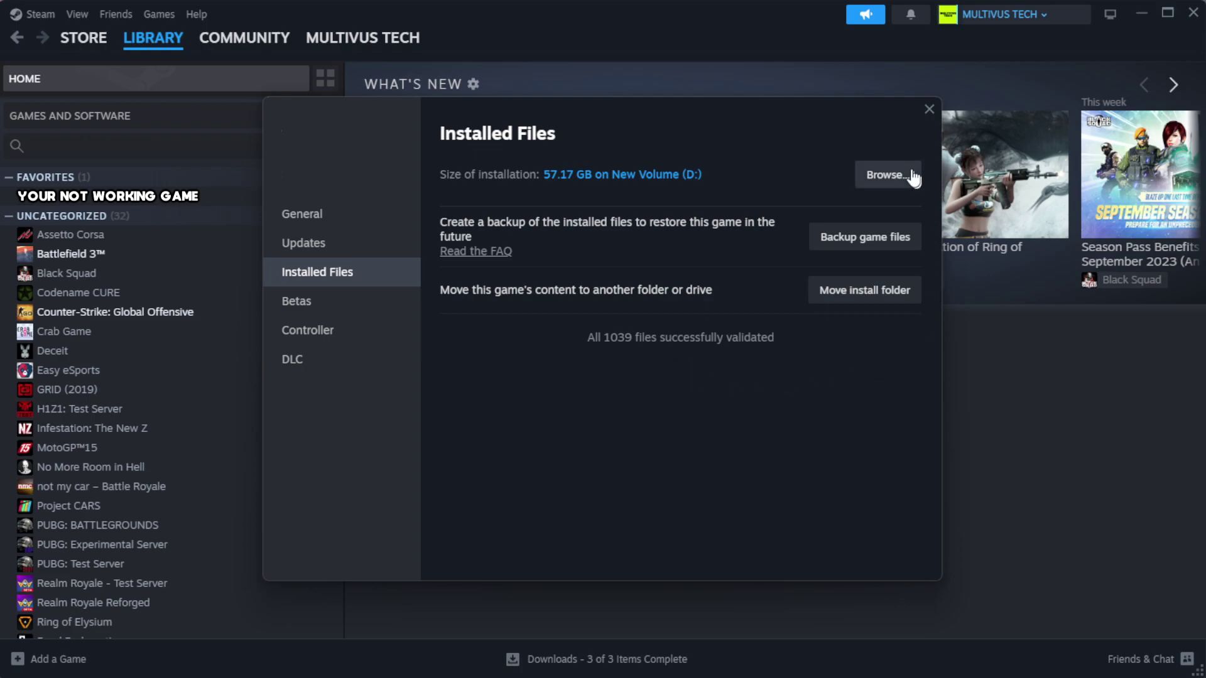
Step: Open the Properties dialog of the YOUR NOT WORKING GAME shortcut
left_click(885, 186)
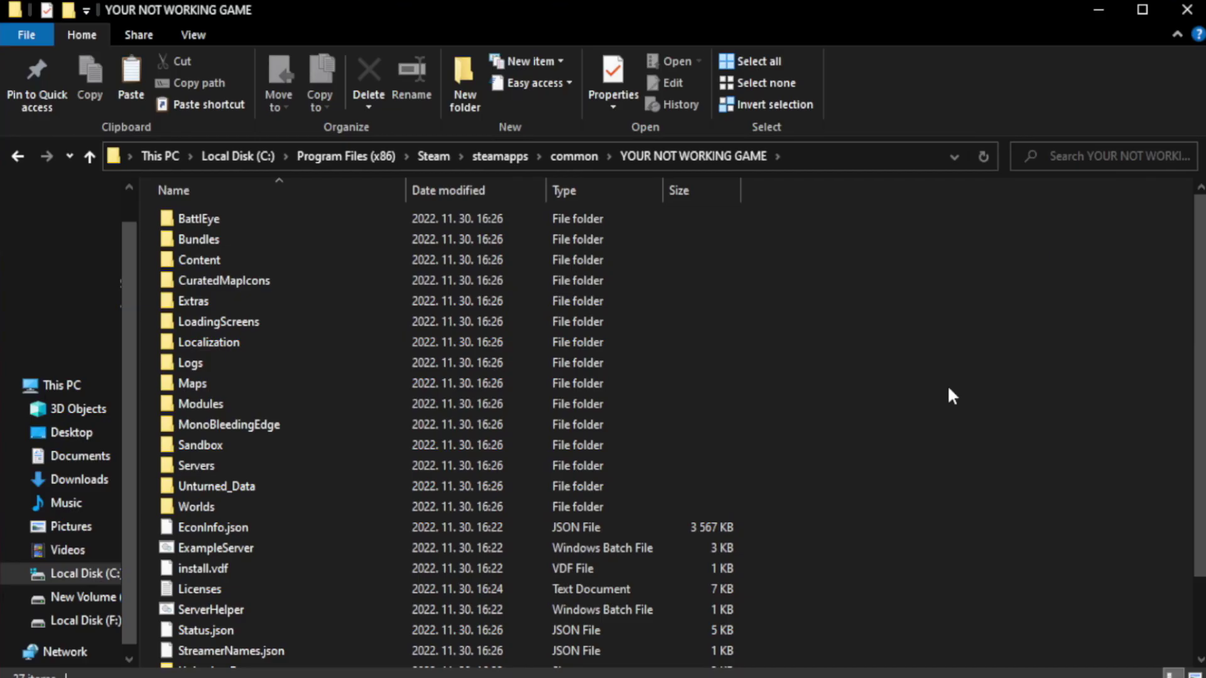
left_click_drag(1201, 380, 1202, 455)
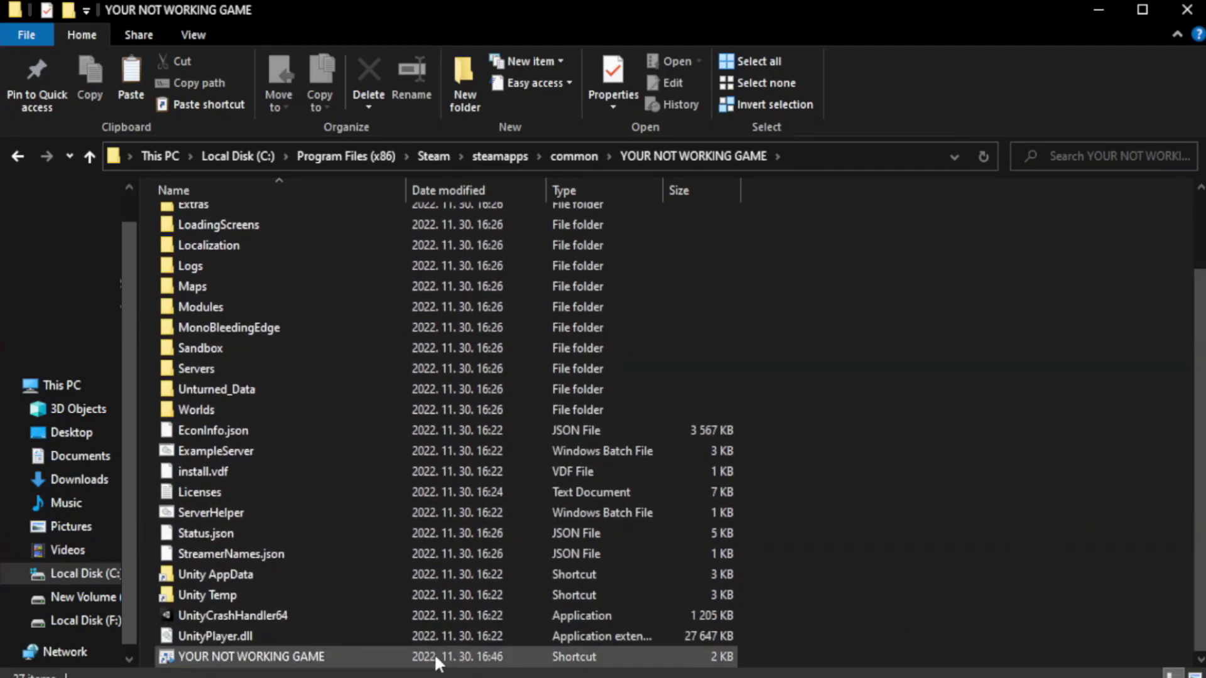
left_click(436, 659)
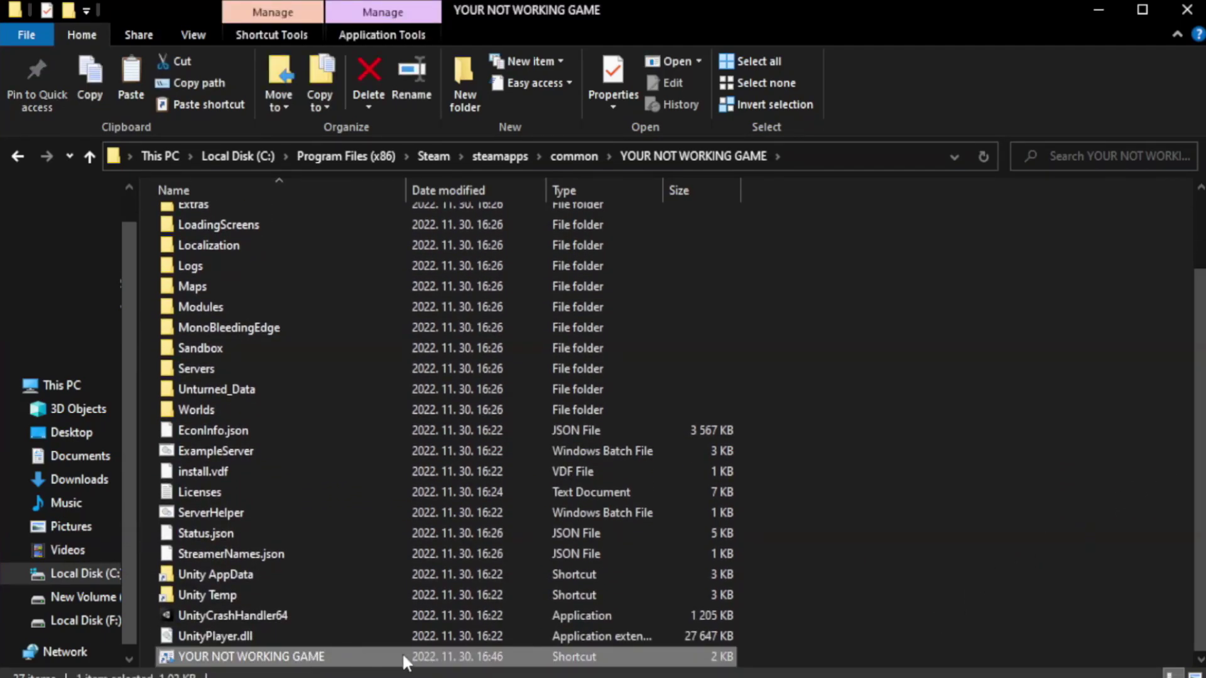
right_click(403, 663)
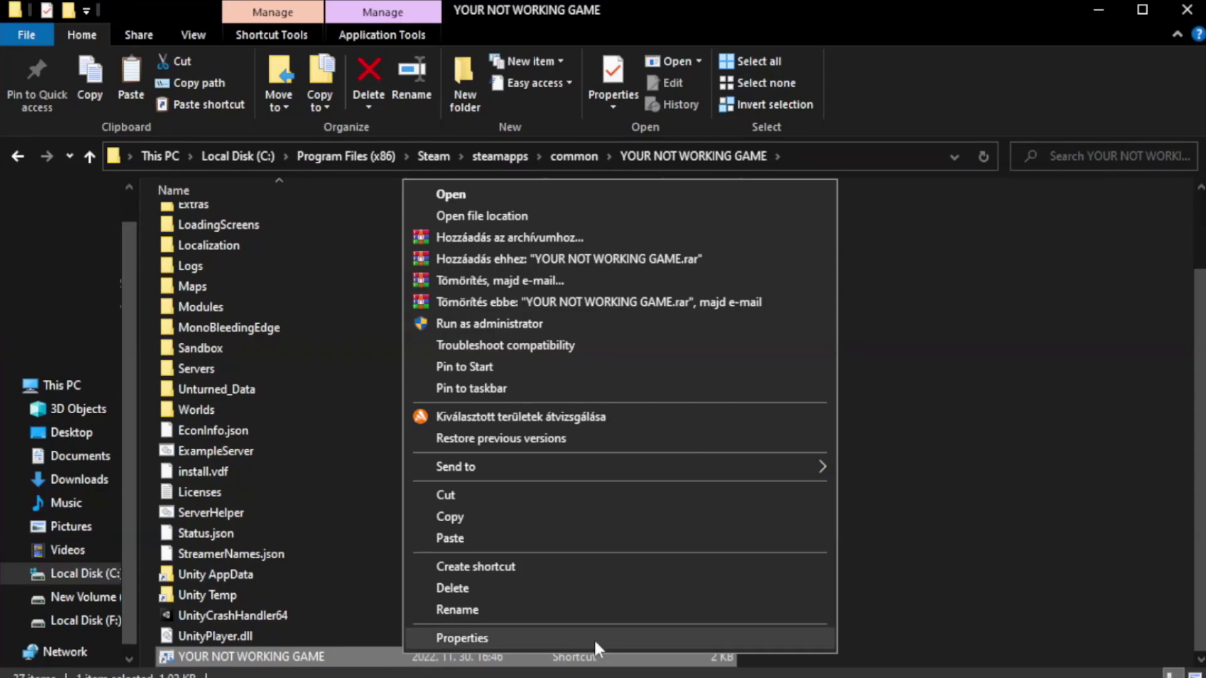
left_click(616, 639)
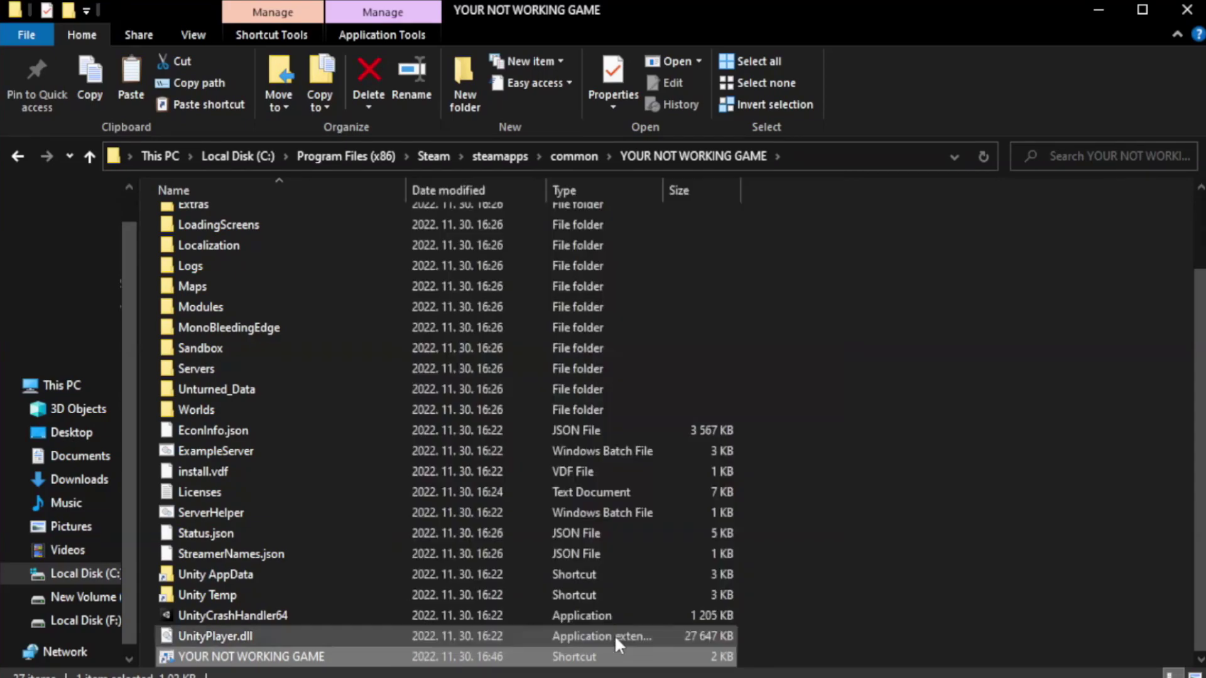
left_click_drag(602, 339, 607, 124)
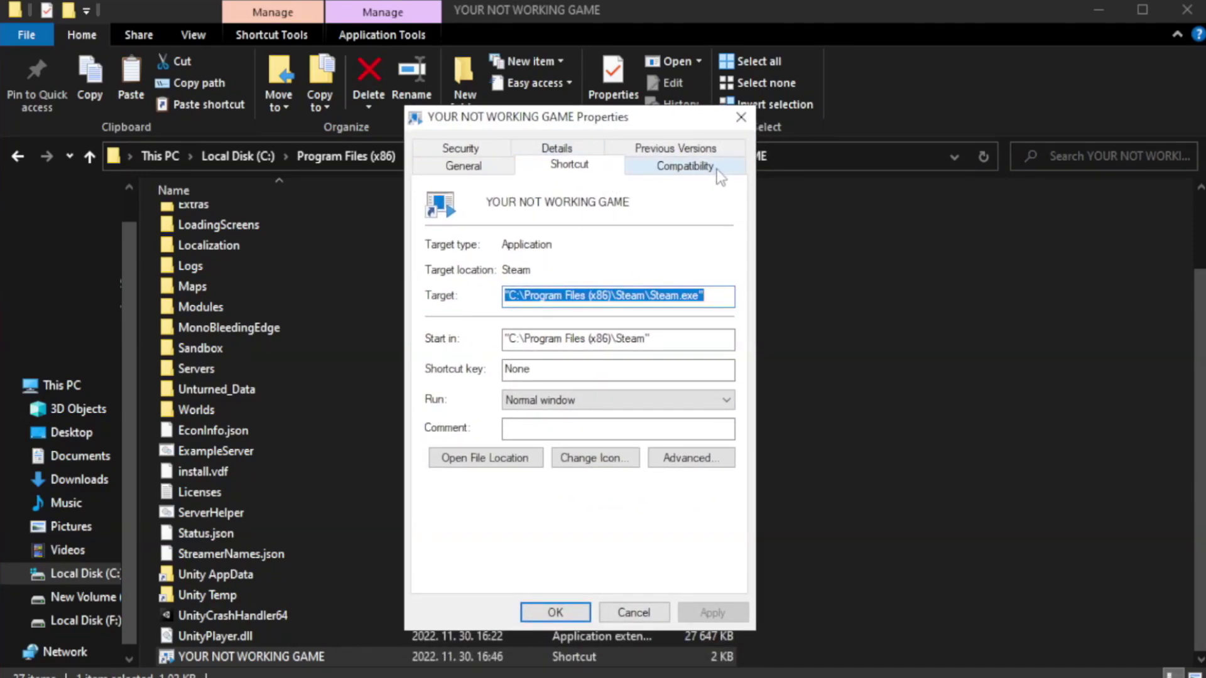
Step: Set Windows 8 compatibility mode and run as administrator, then apply and confirm
left_click(678, 173)
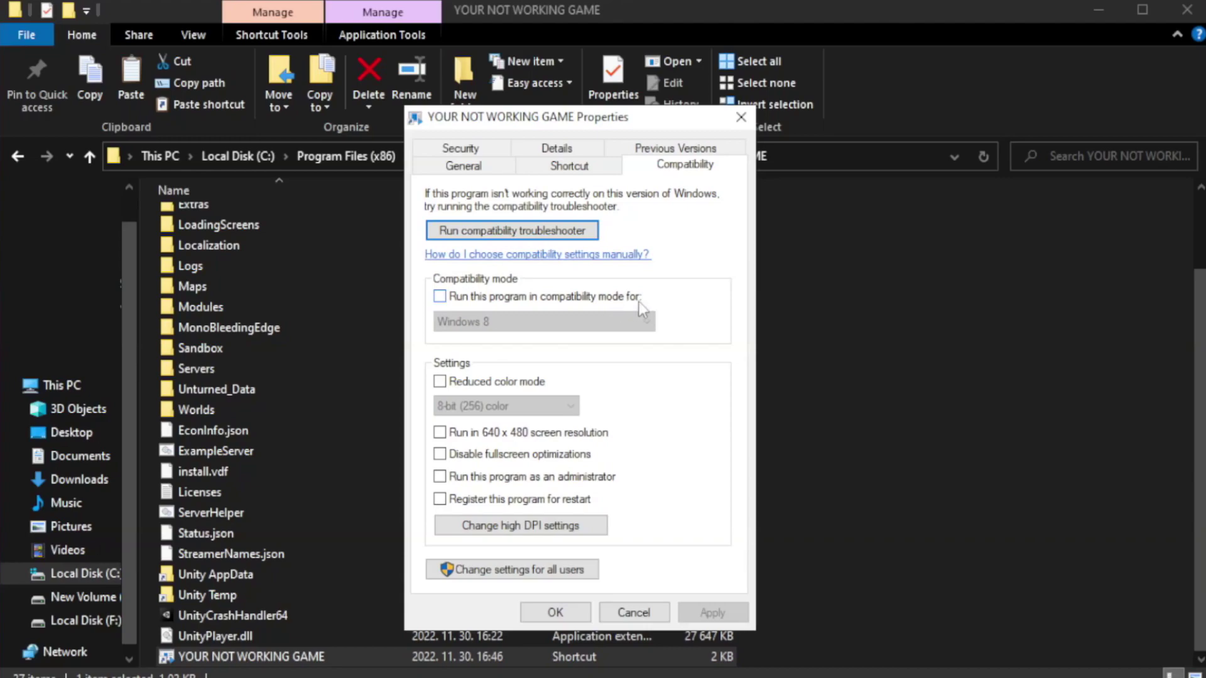
left_click(477, 297)
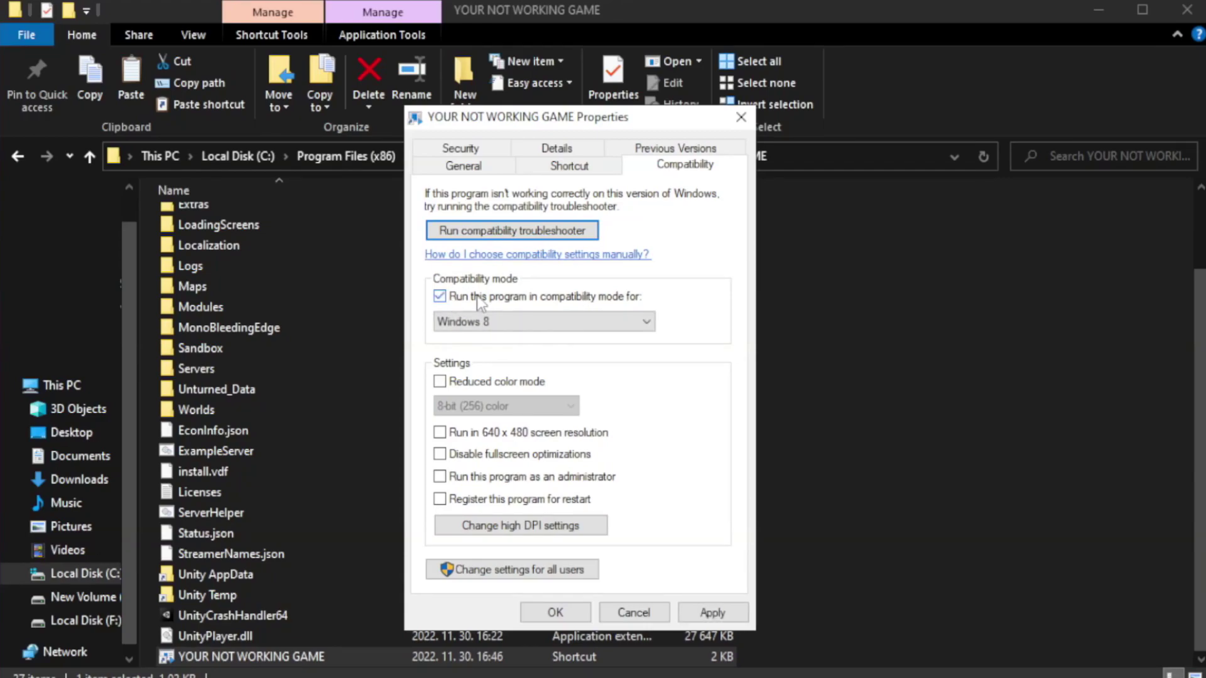
left_click(543, 323)
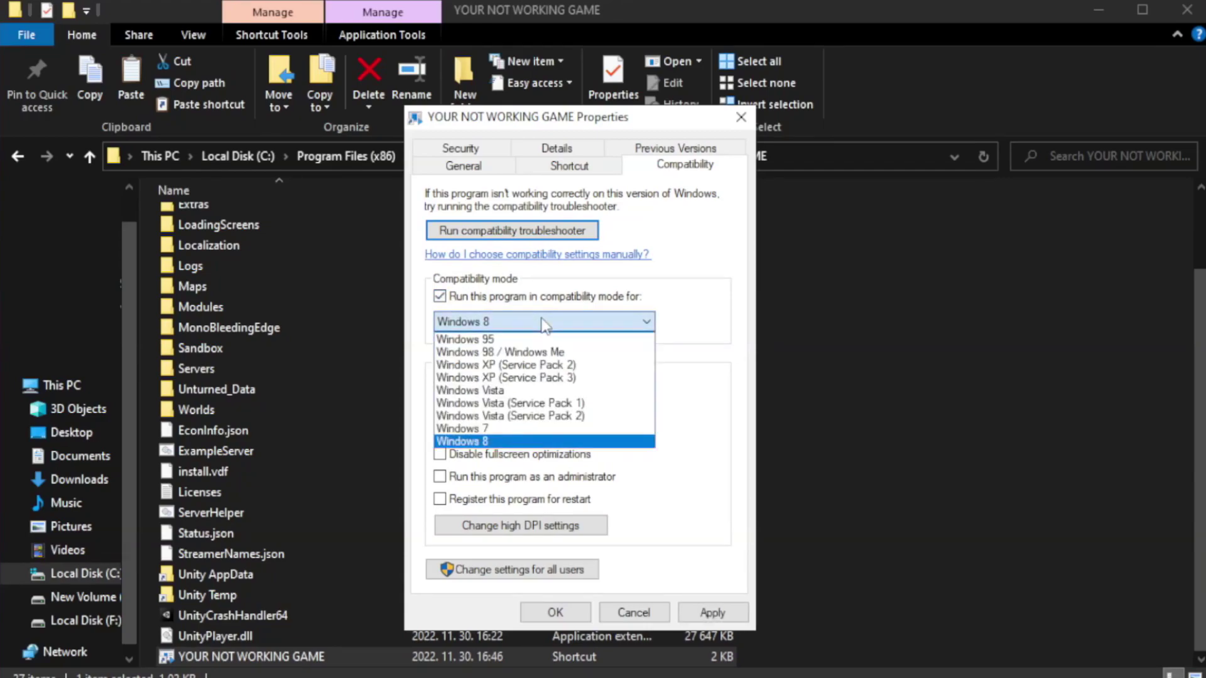
left_click(511, 442)
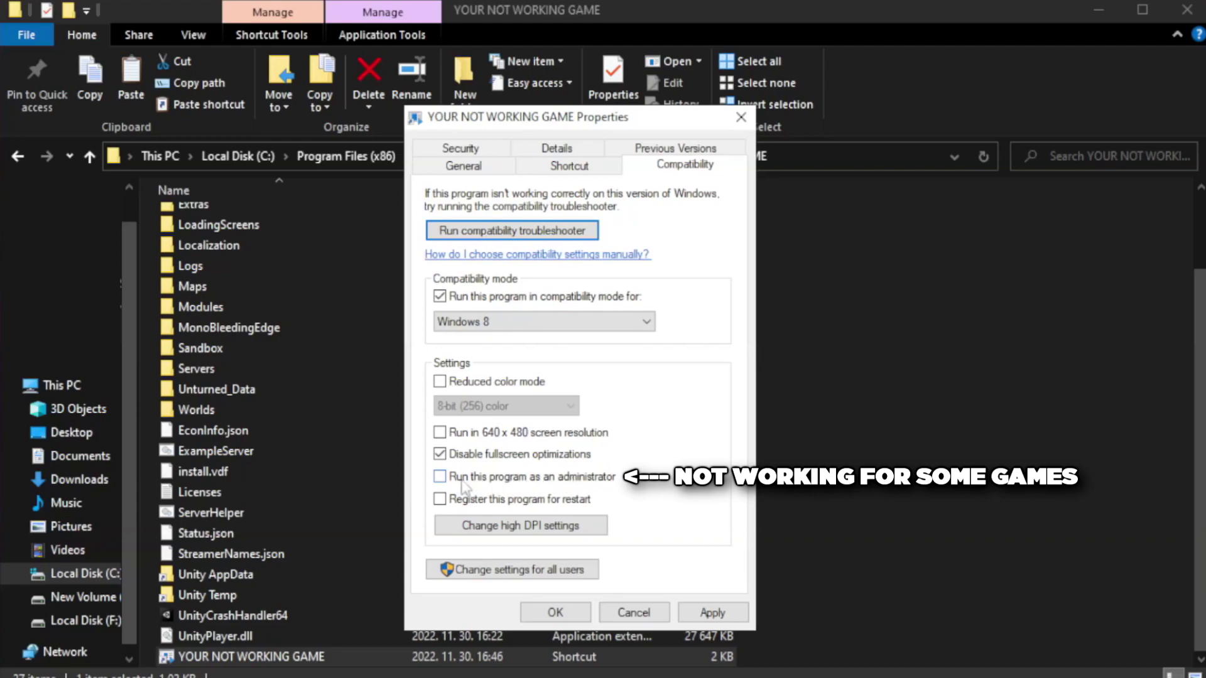
left_click(474, 485)
left_click(711, 612)
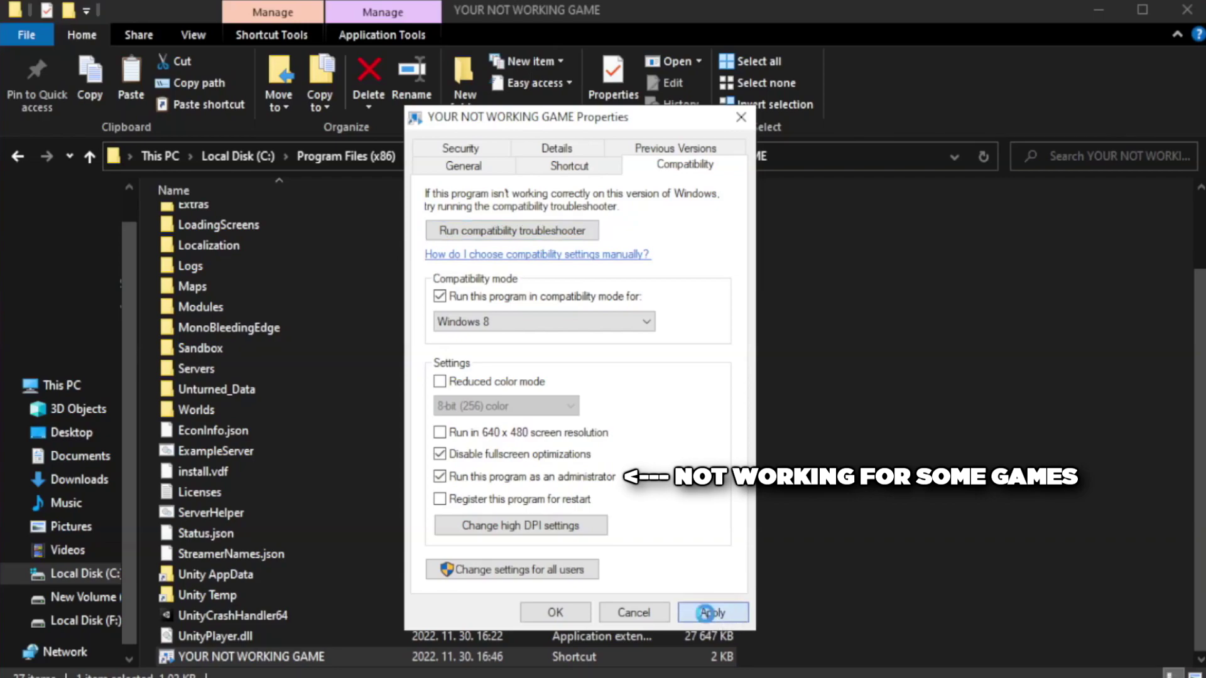
left_click(556, 613)
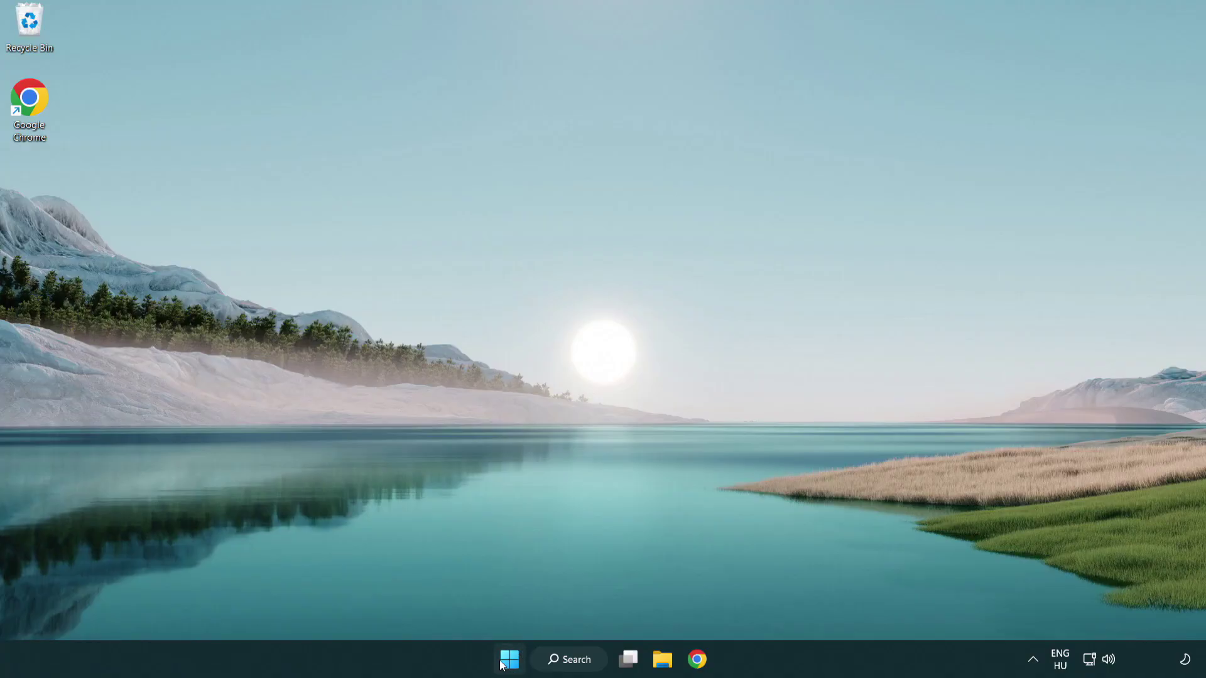
Step: Open Task Manager's Startup apps list from the Start button menu
right_click(510, 665)
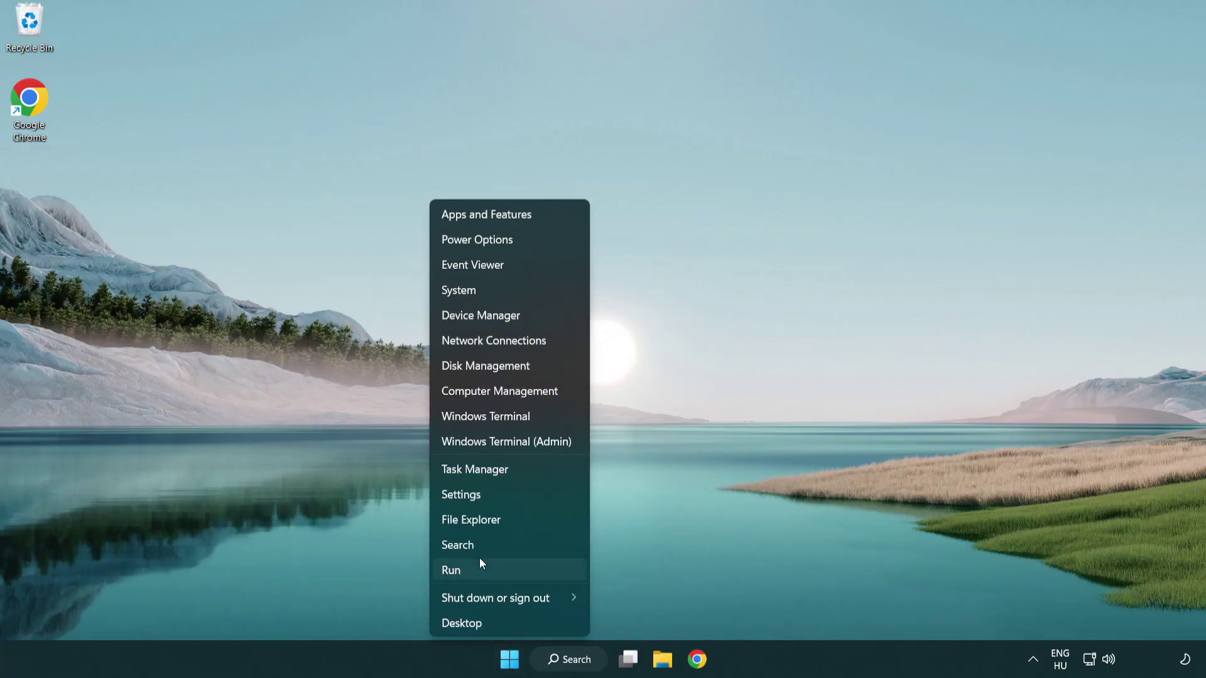
left_click(533, 473)
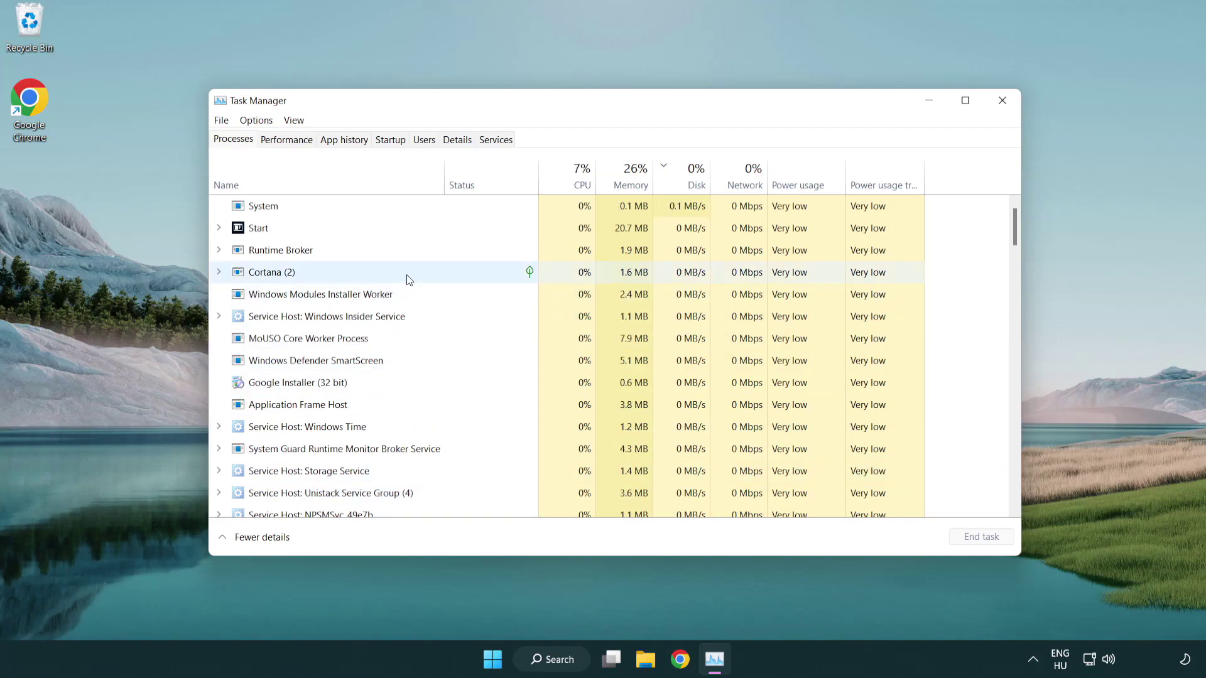
left_click(392, 142)
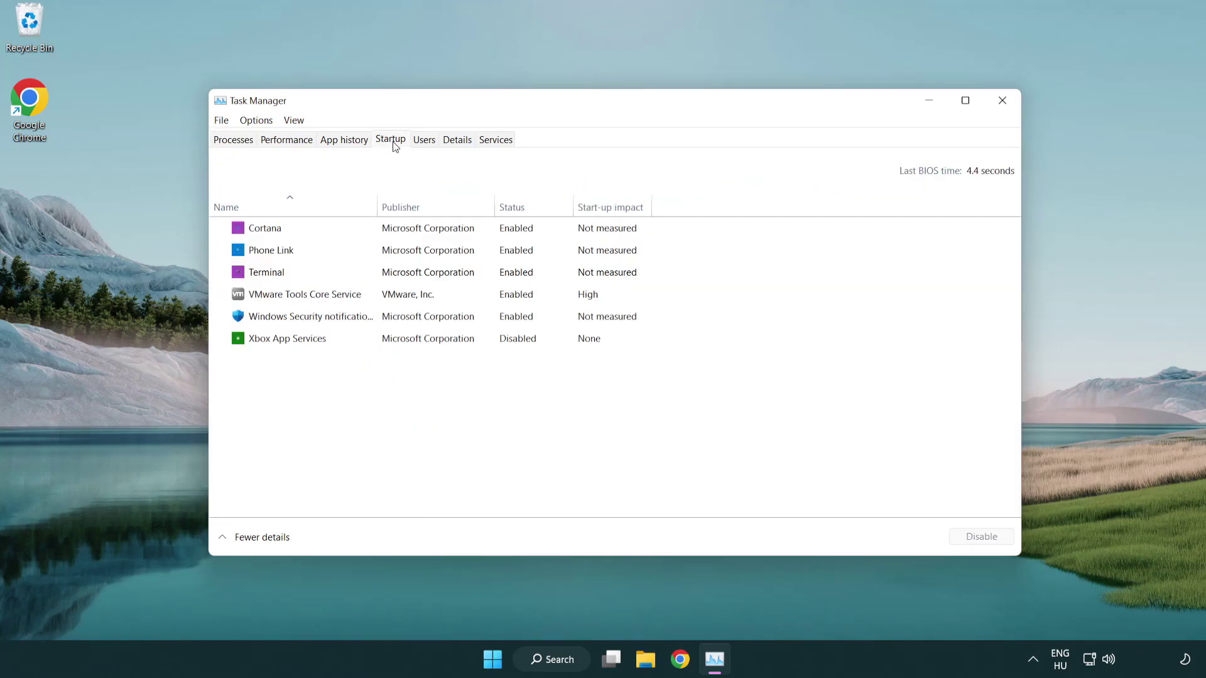
Step: Disable Terminal, Phone Link, Cortana and Windows Security at startup, then close Task Manager
left_click(395, 273)
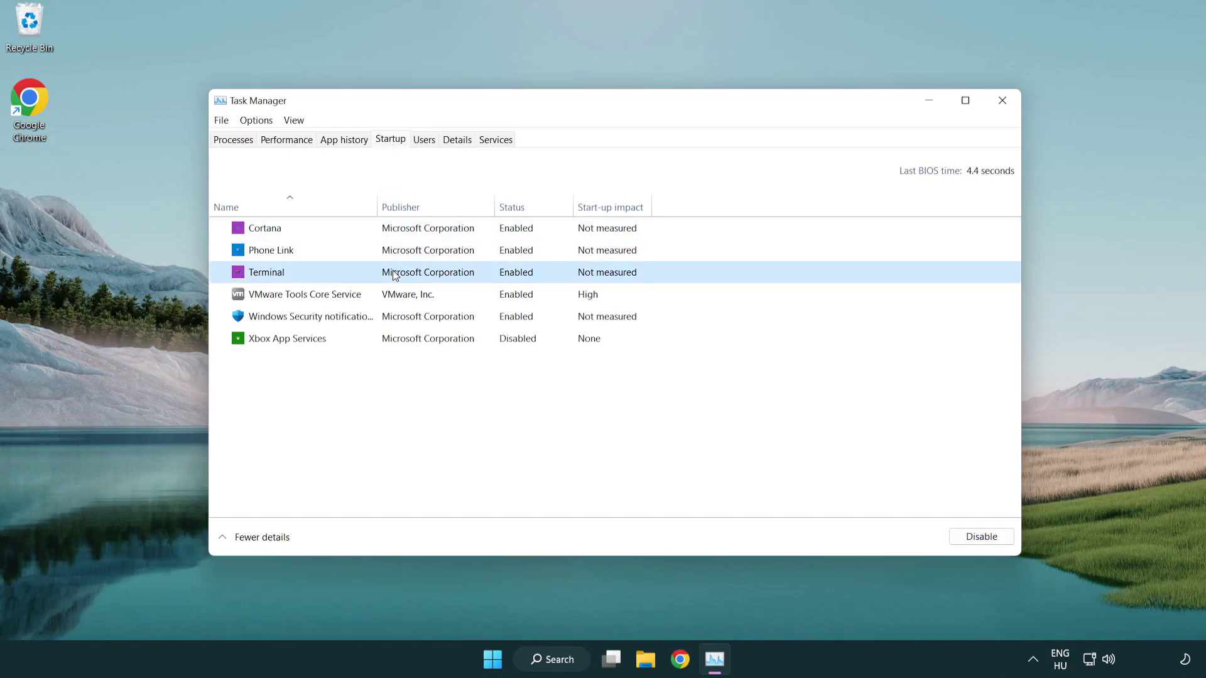
left_click(971, 536)
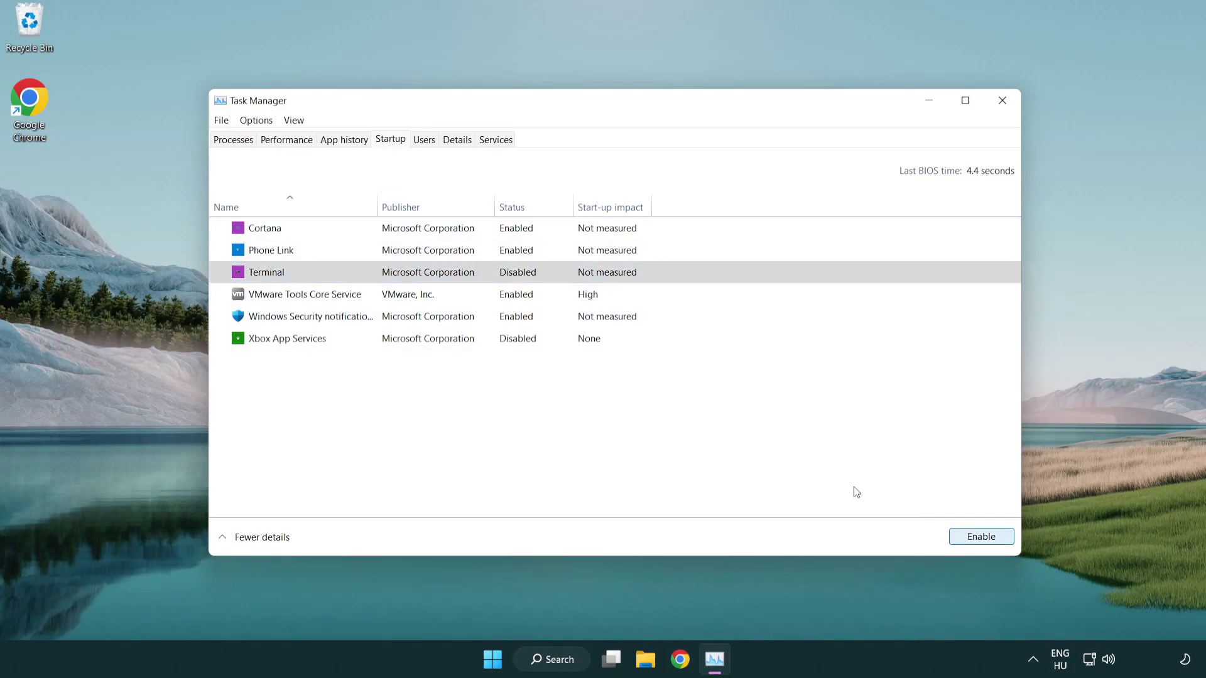
left_click(503, 255)
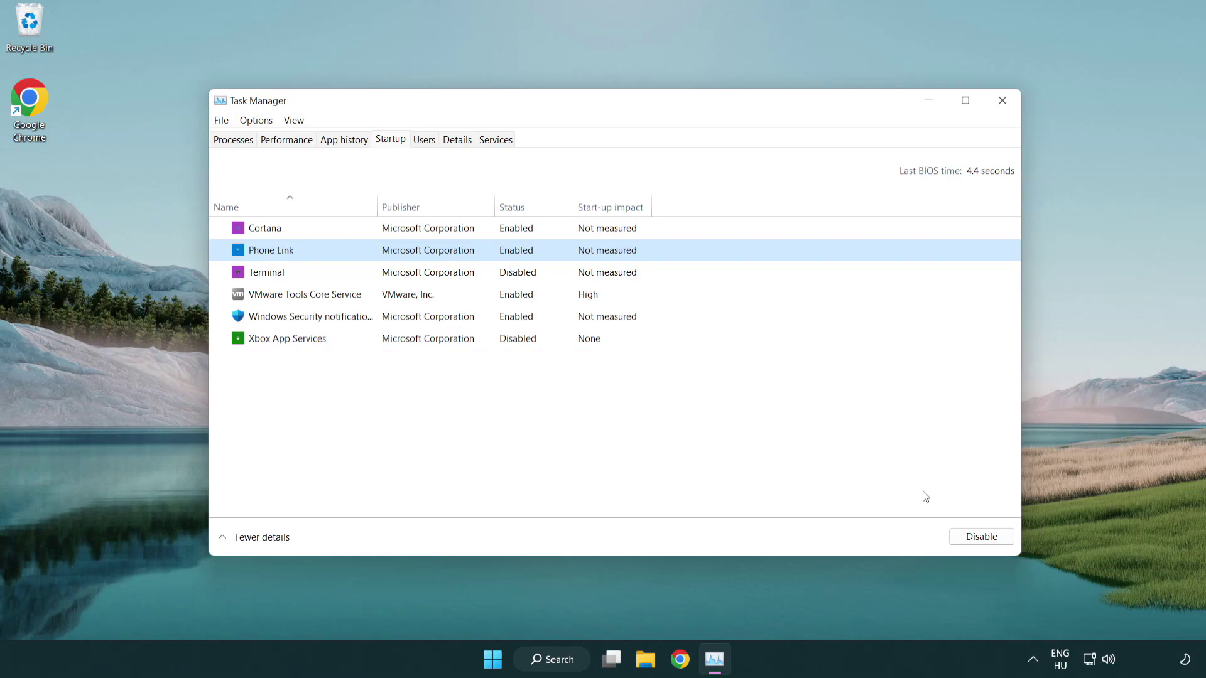
left_click(980, 538)
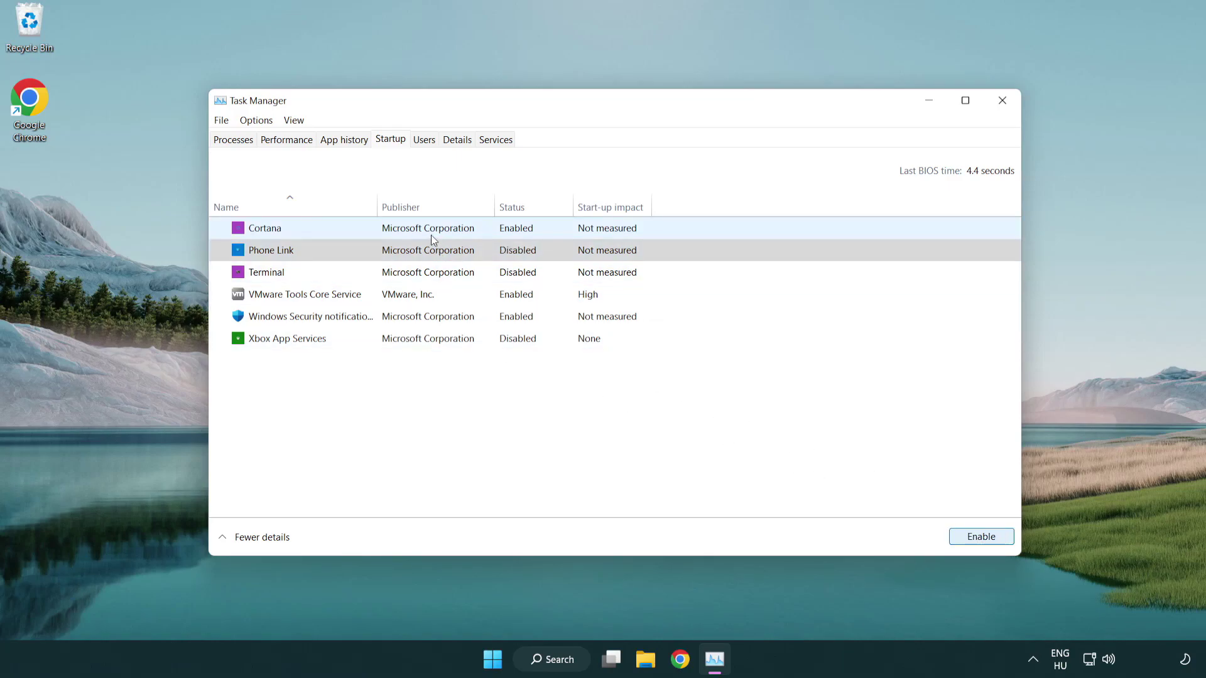
left_click(431, 235)
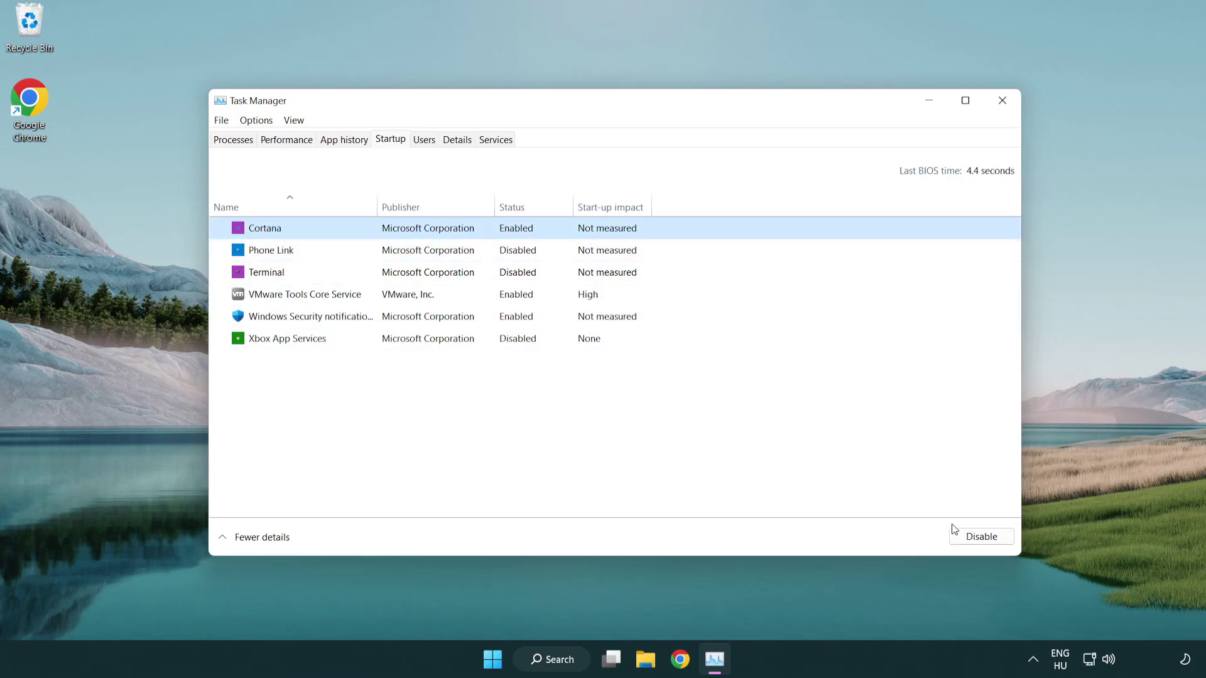
left_click(980, 538)
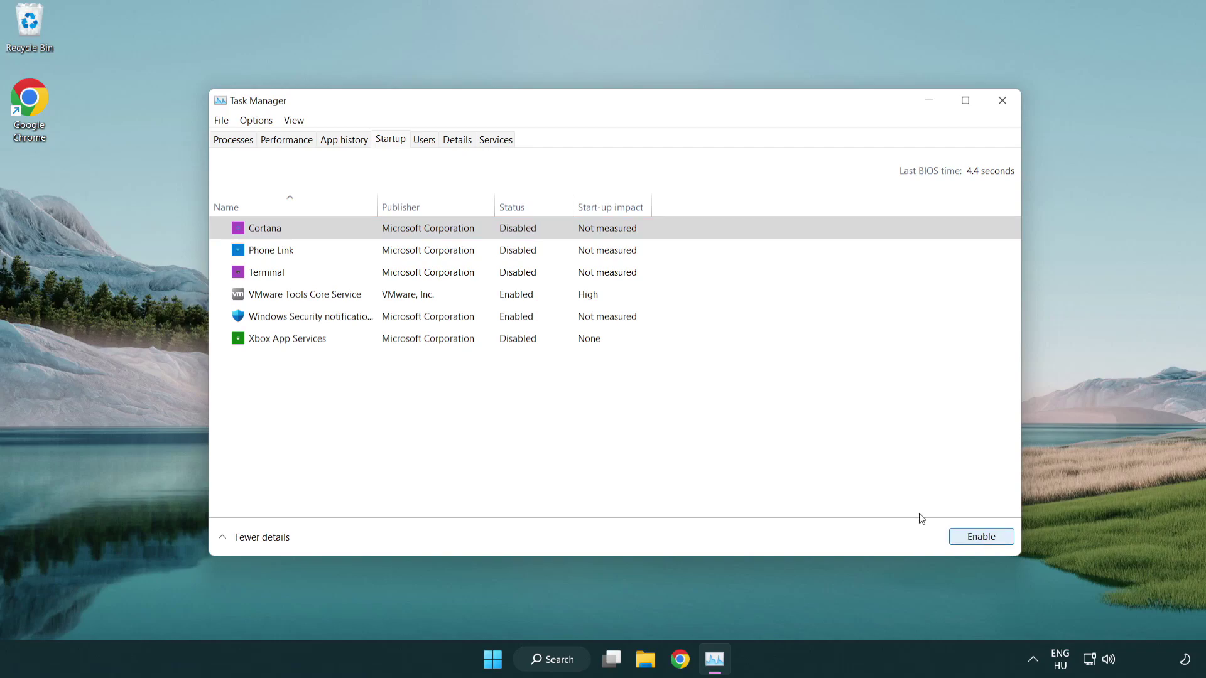
left_click(572, 326)
left_click(952, 534)
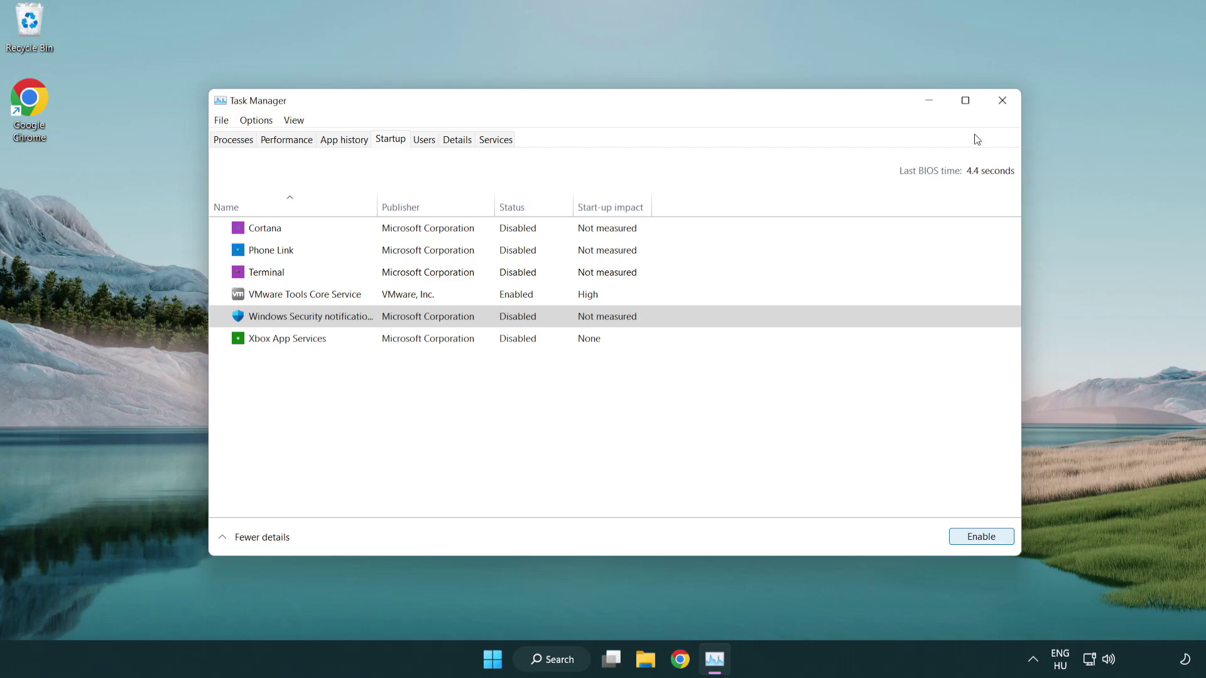
left_click(1004, 106)
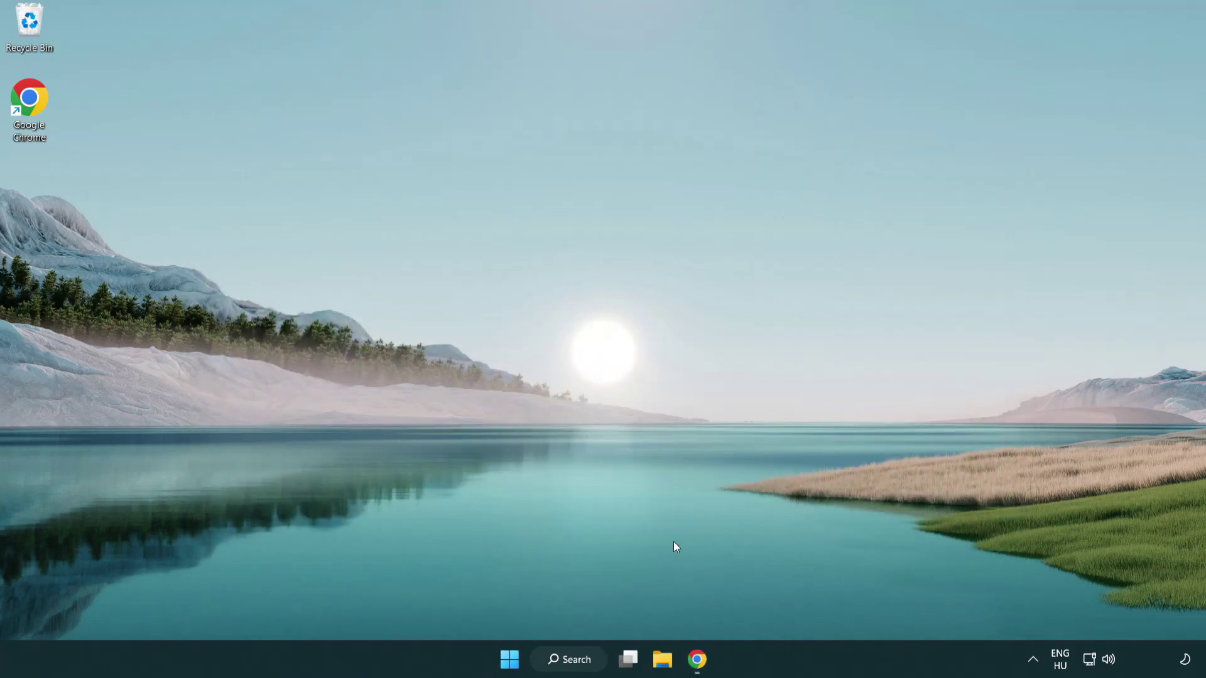
Step: Download the DirectX End-User Runtime installer in Chrome and run it
left_click(697, 660)
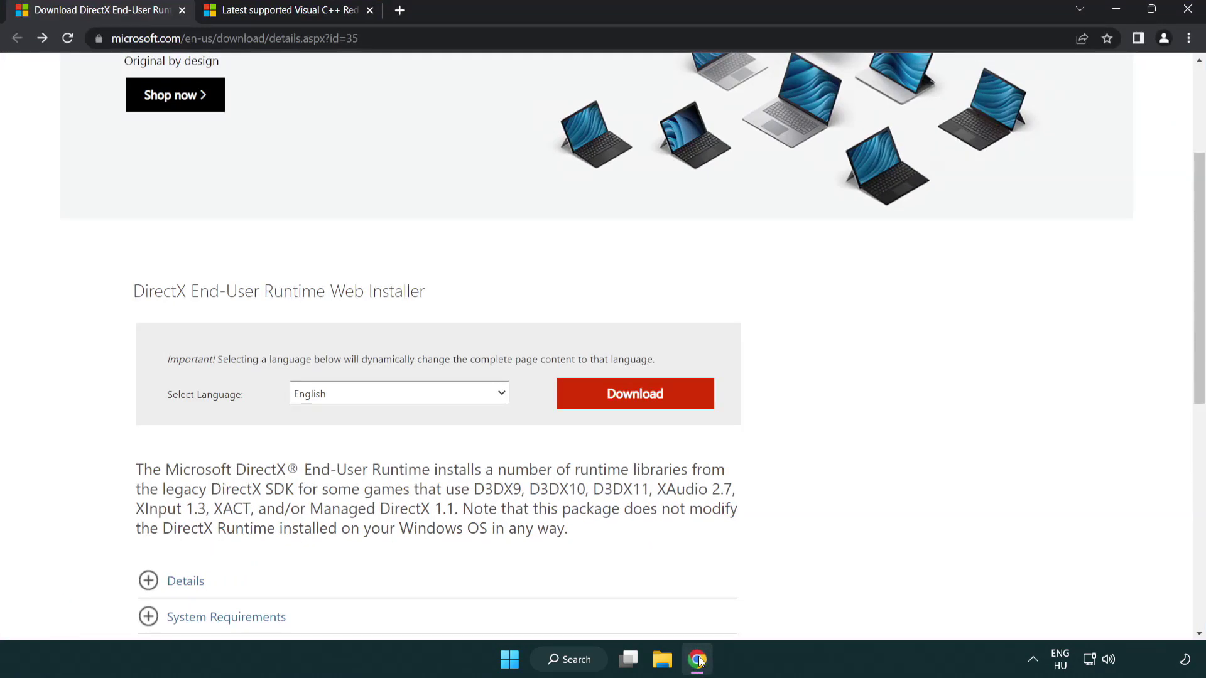
scroll(515, 562, "up", 3)
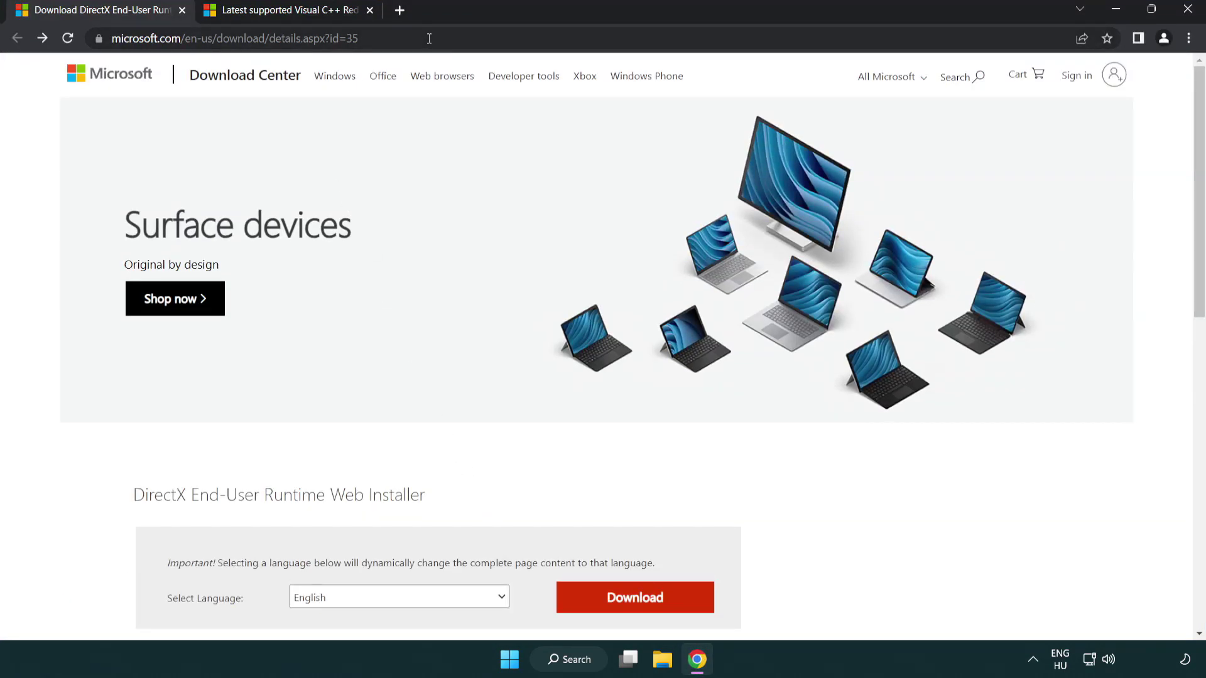
left_click(99, 38)
left_click(1154, 273)
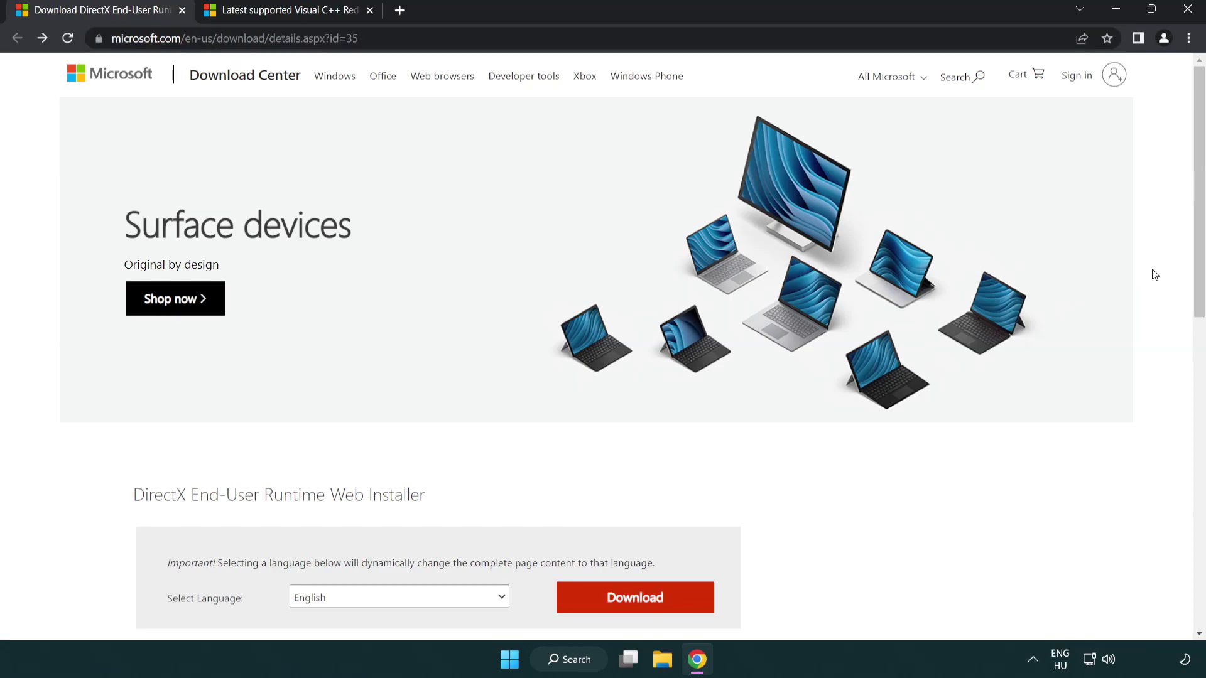
left_click_drag(1197, 273, 1197, 350)
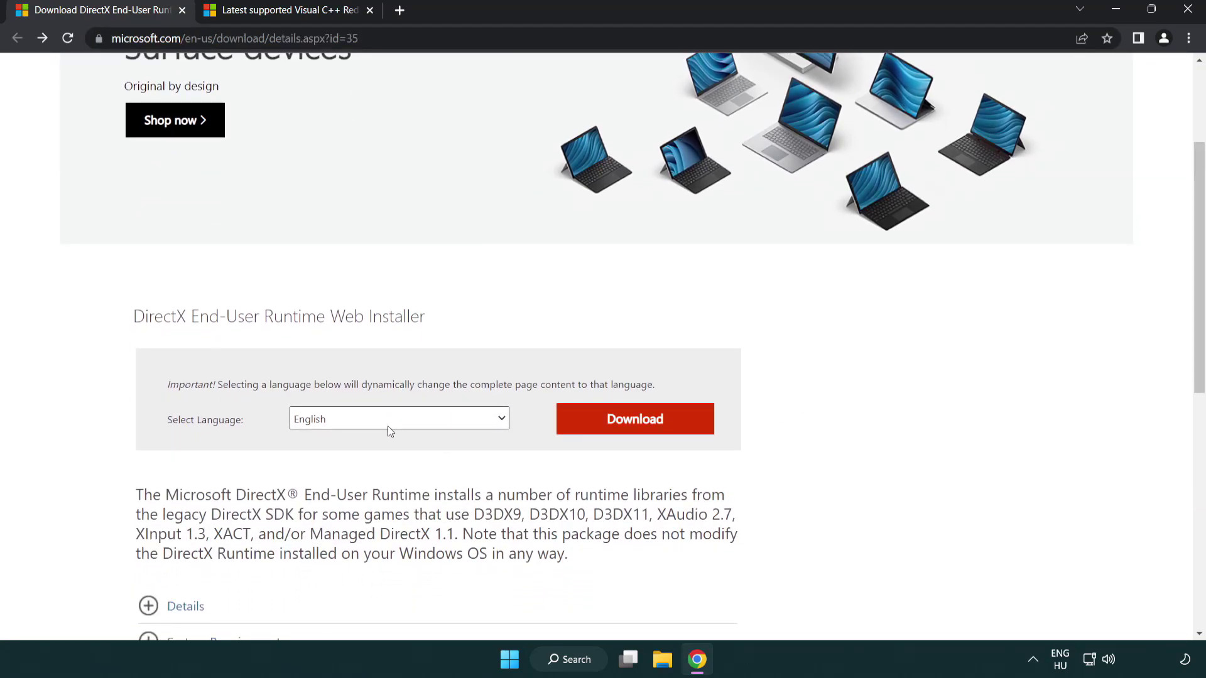
left_click(639, 431)
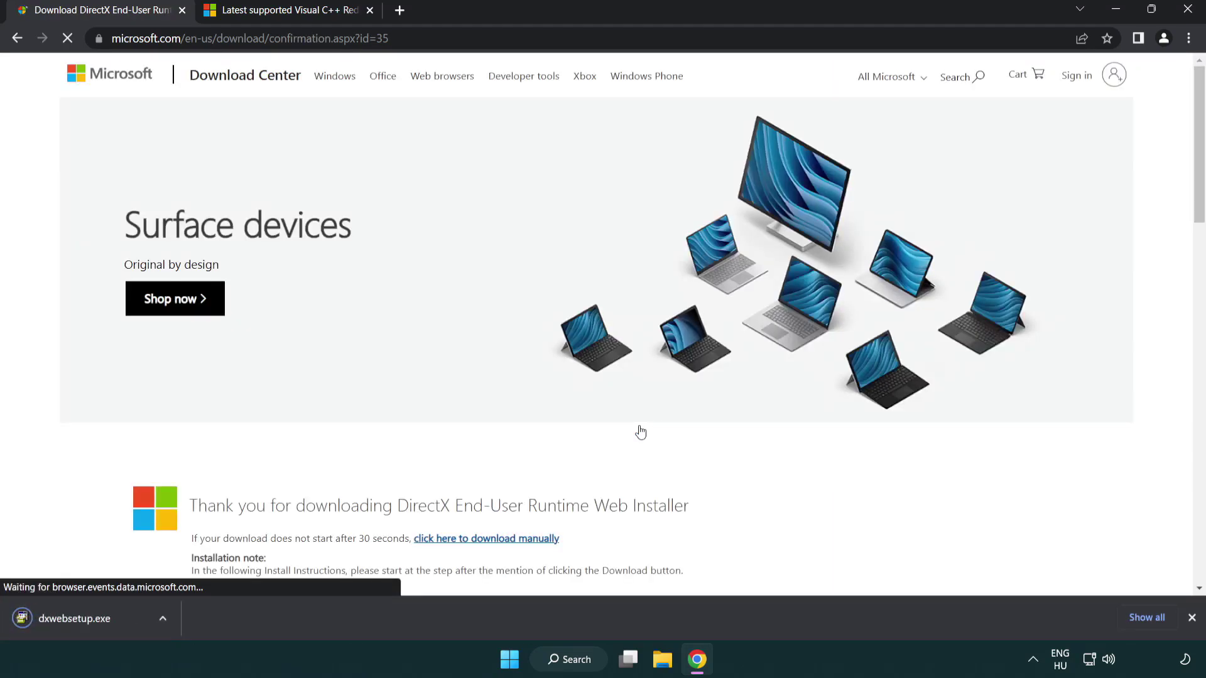
left_click(78, 621)
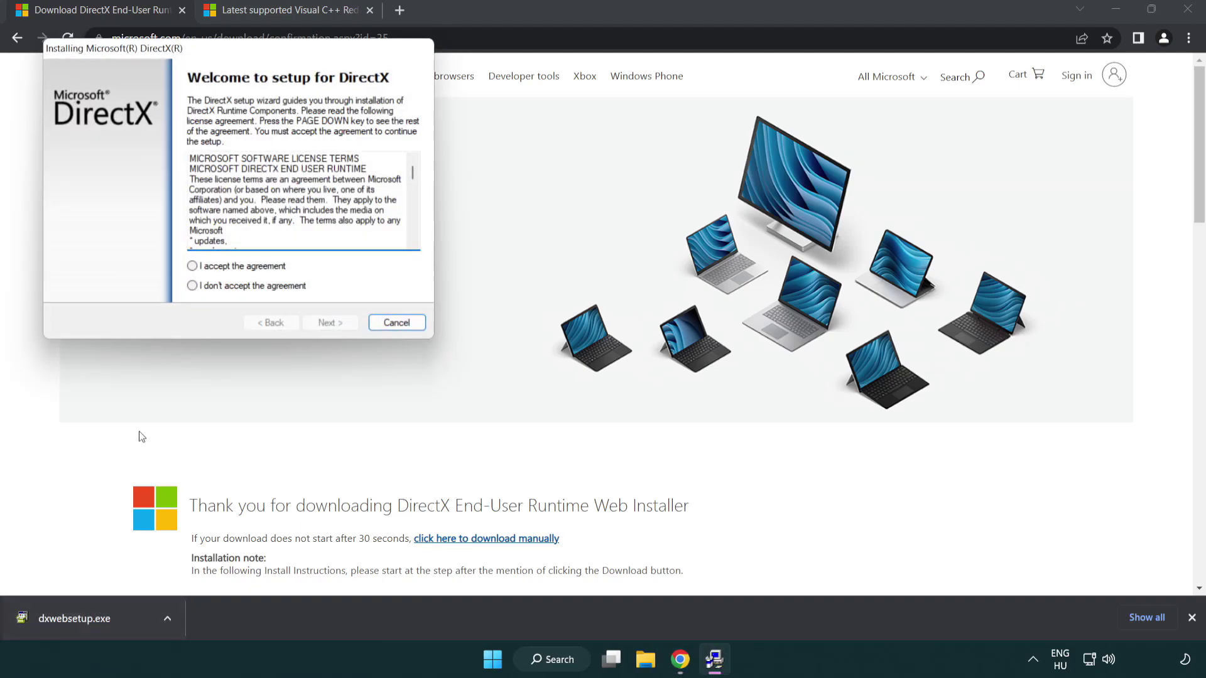
Step: Accept the DirectX license, skip the Bing Bar offer, and finish setup
left_click_drag(182, 58, 530, 191)
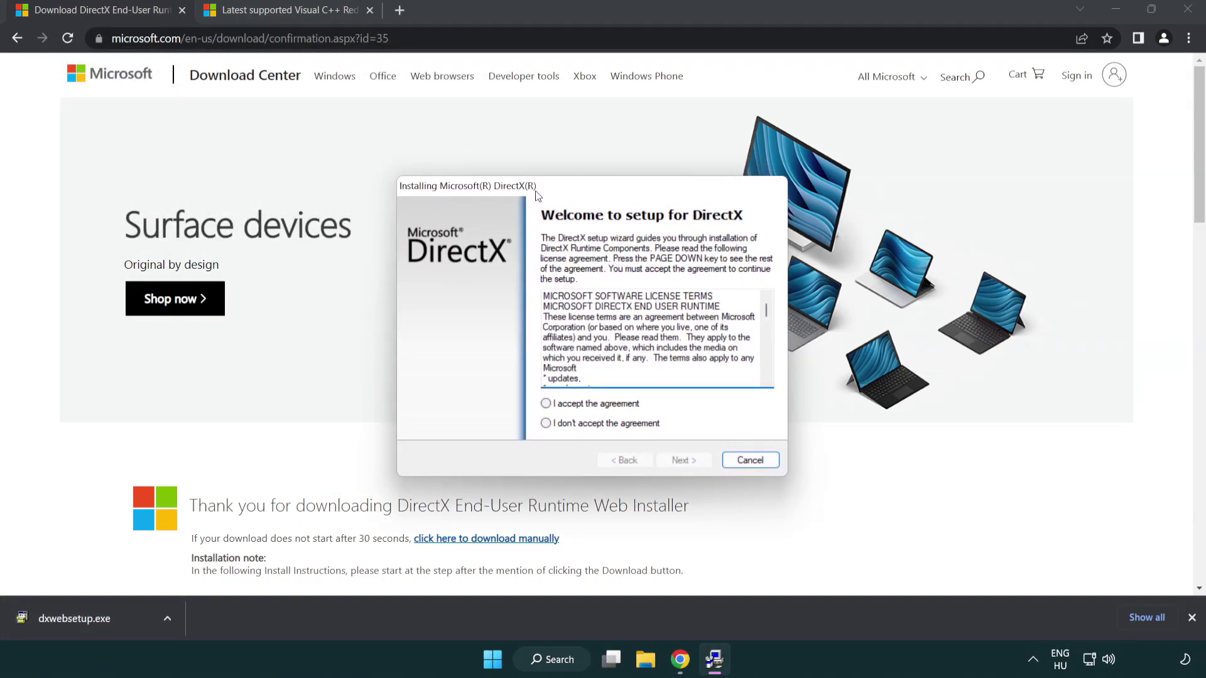
scroll(760, 307, "down", 5)
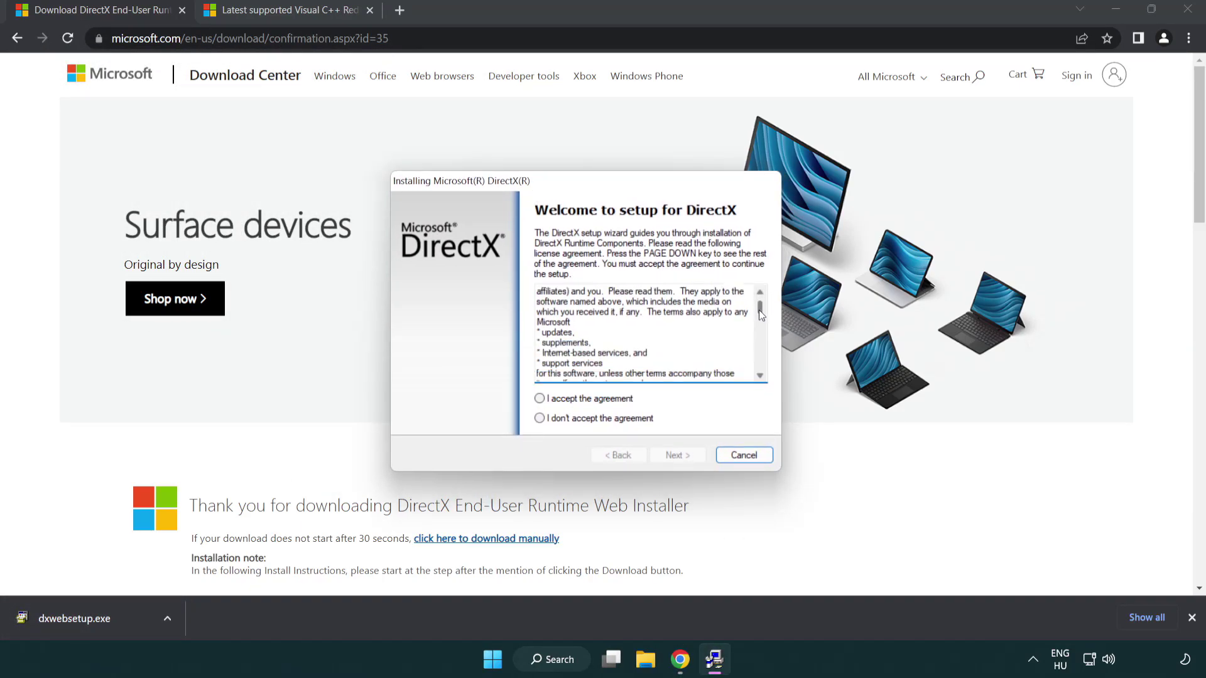
scroll(759, 310, "down", 5)
scroll(758, 311, "down", 5)
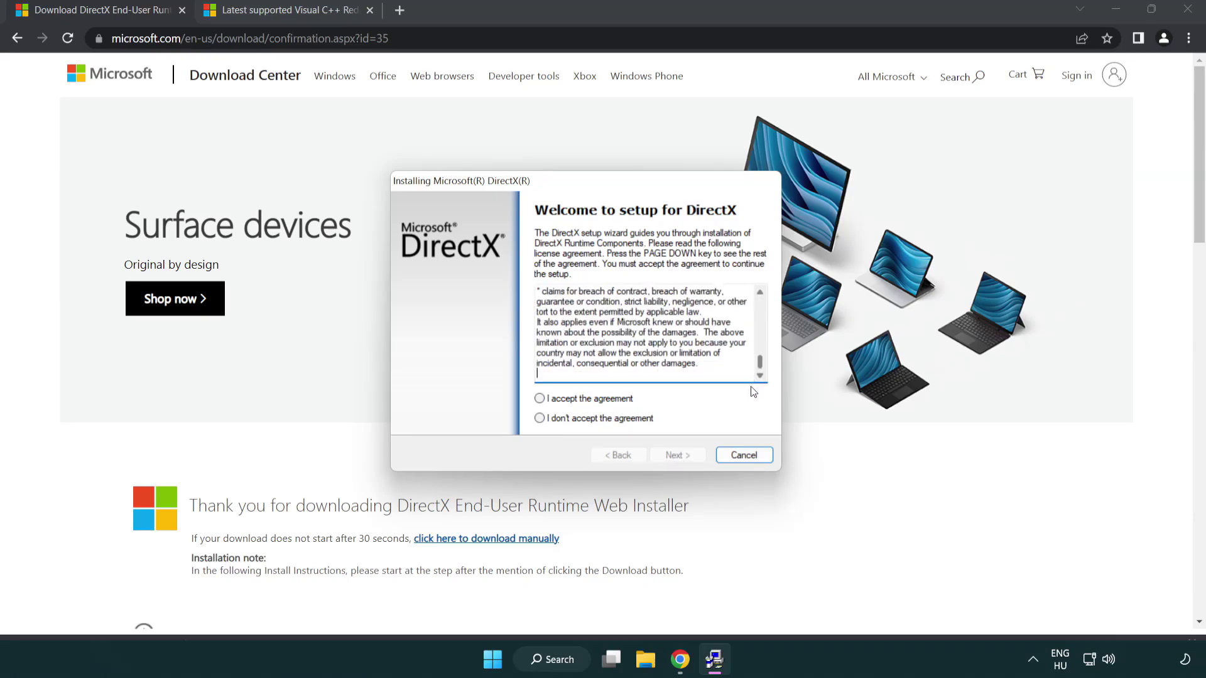
left_click(540, 399)
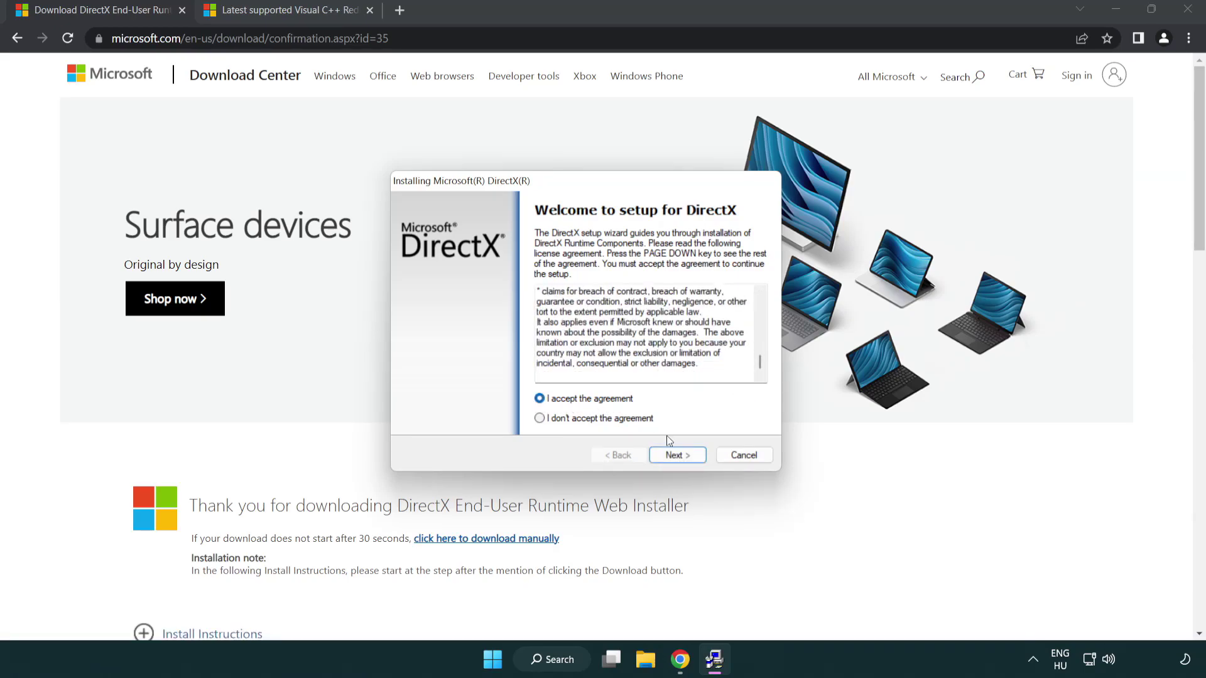
left_click(680, 457)
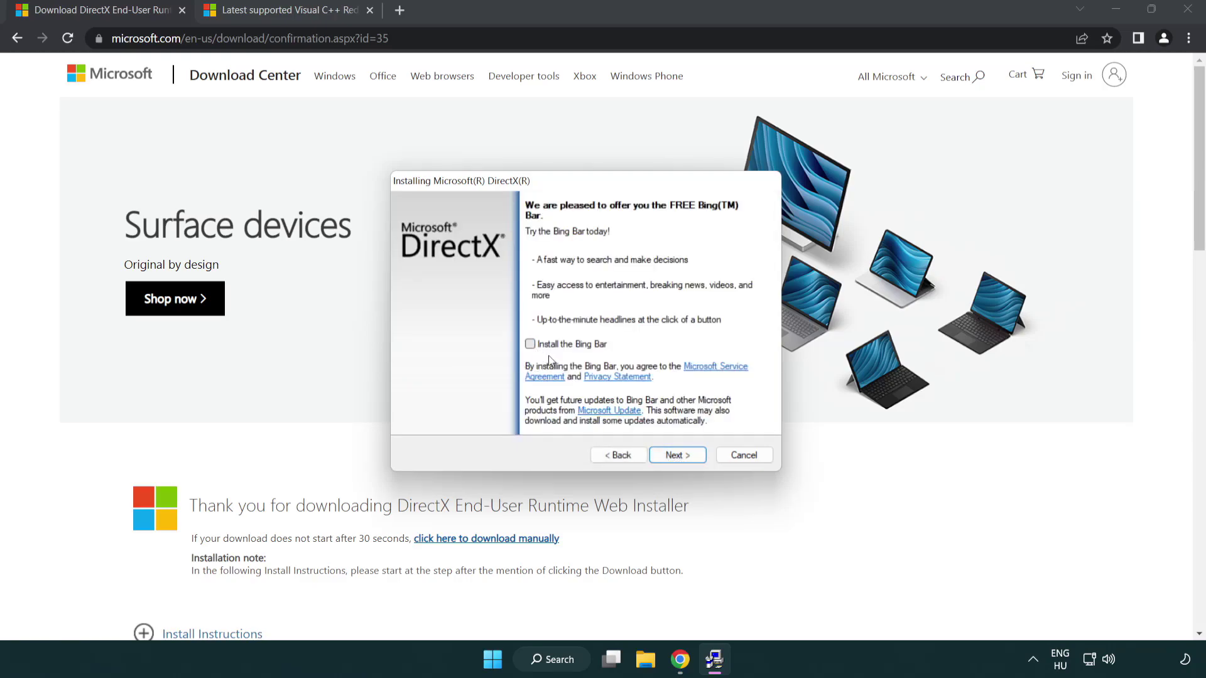
left_click(682, 455)
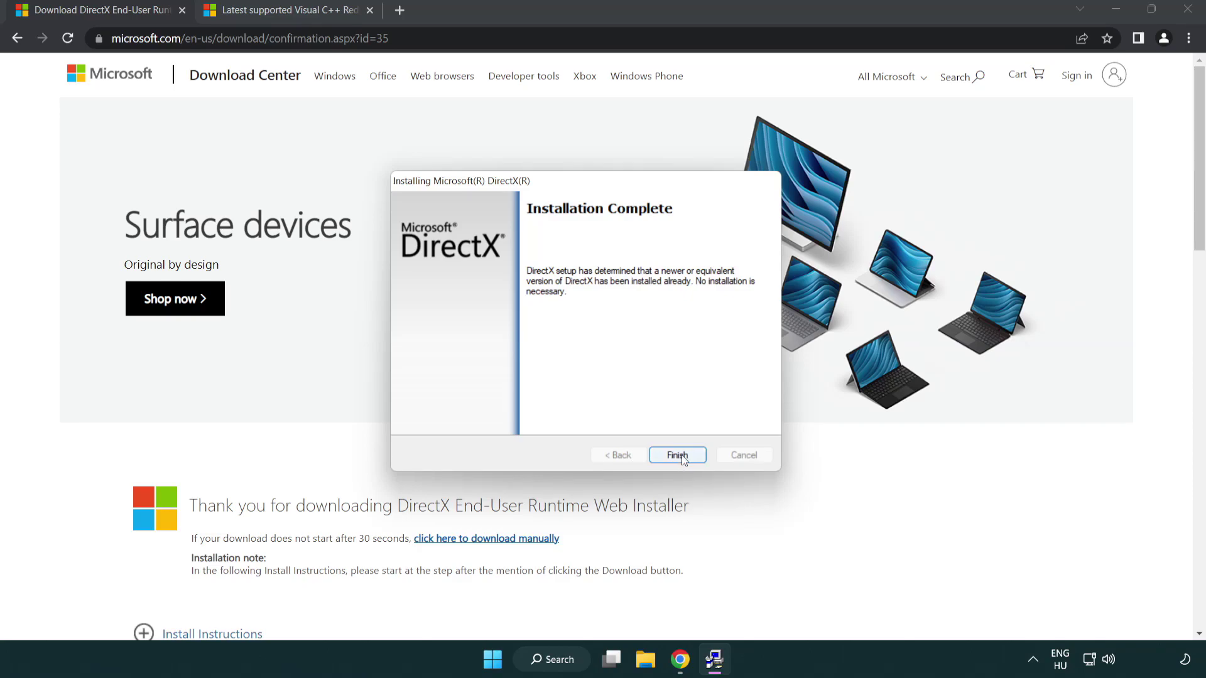
left_click(678, 456)
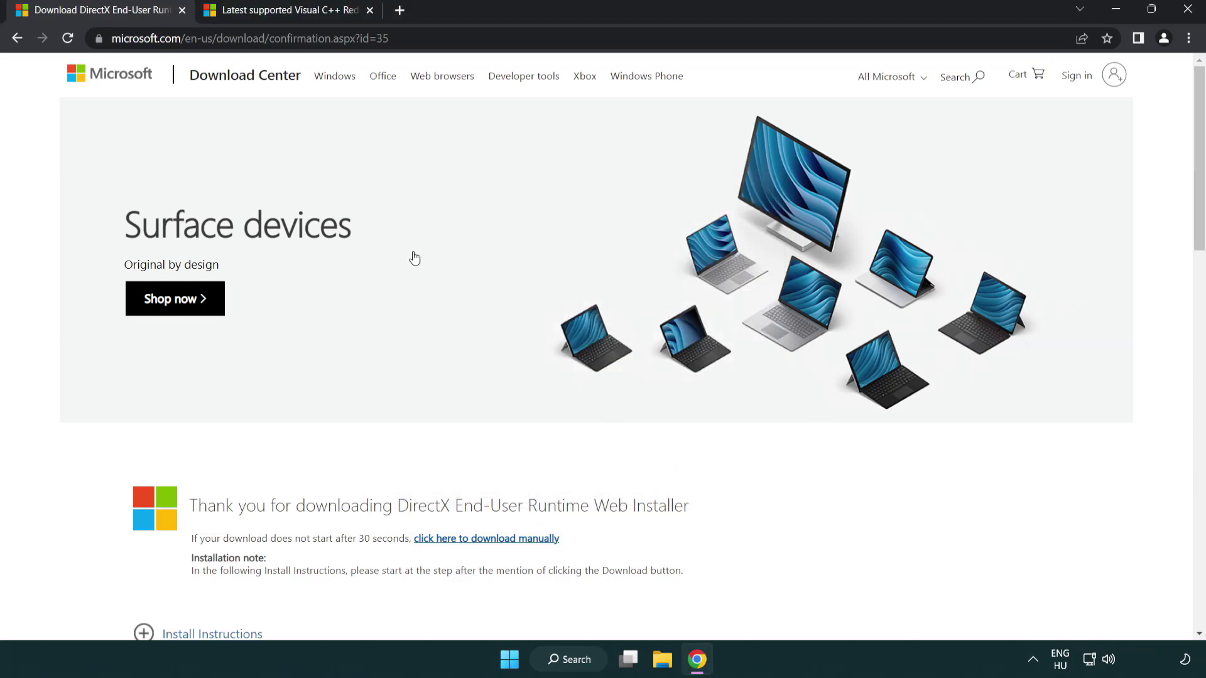
Step: Close the DirectX tab and download the Visual C++ redistributable installers
left_click(183, 10)
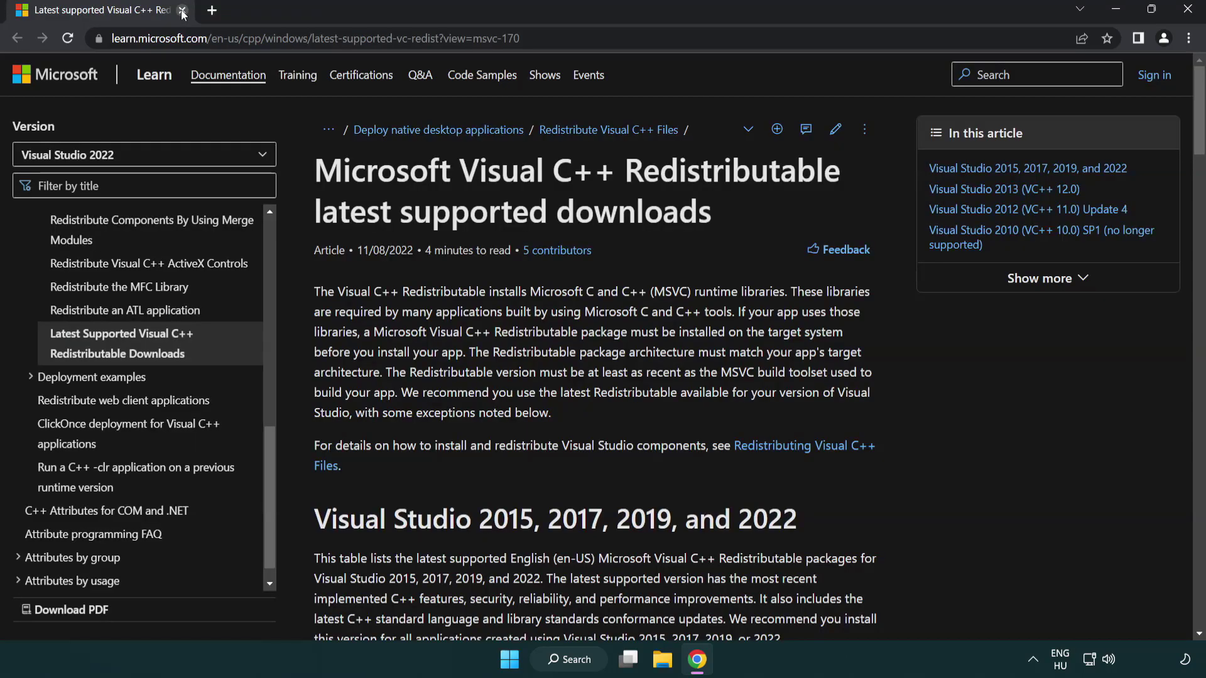
left_click(599, 39)
scroll(622, 211, "down", 3)
scroll(622, 211, "down", 2)
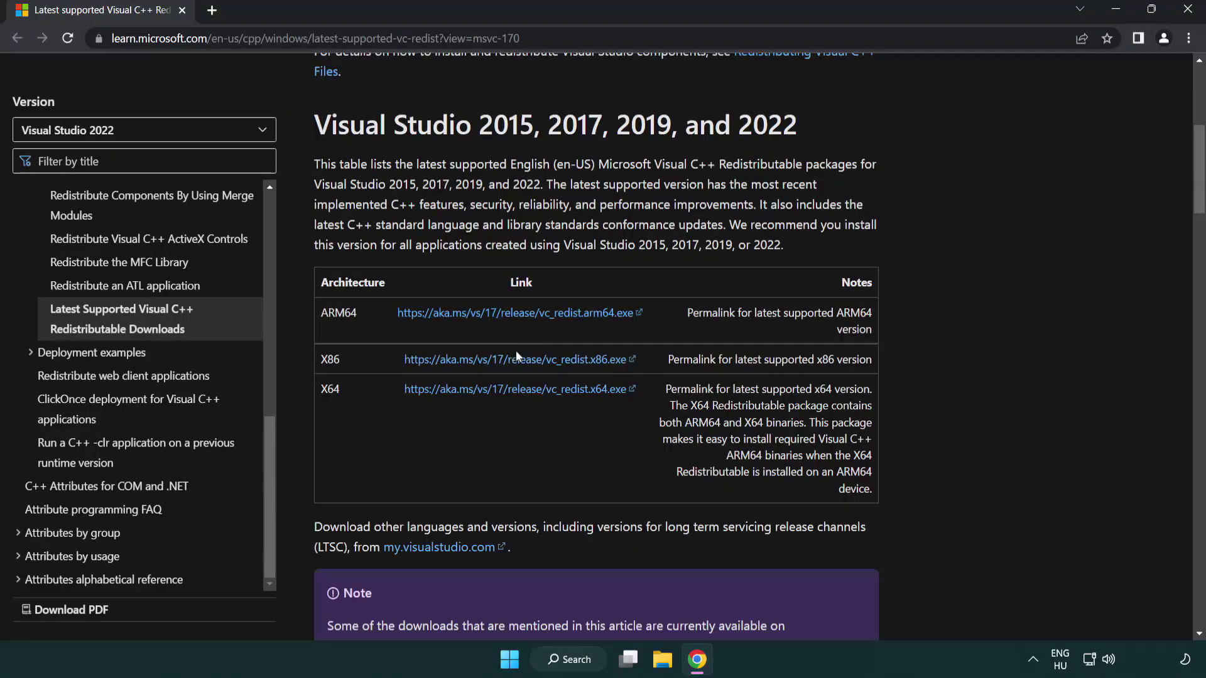
left_click(498, 359)
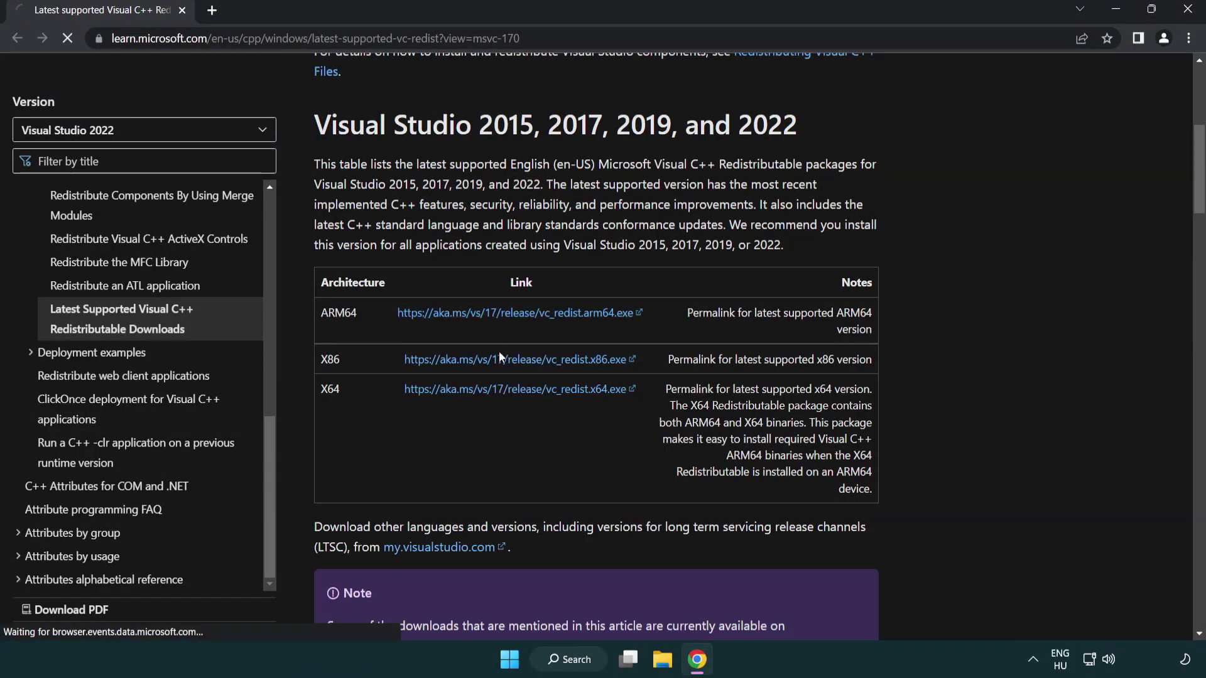
left_click(499, 360)
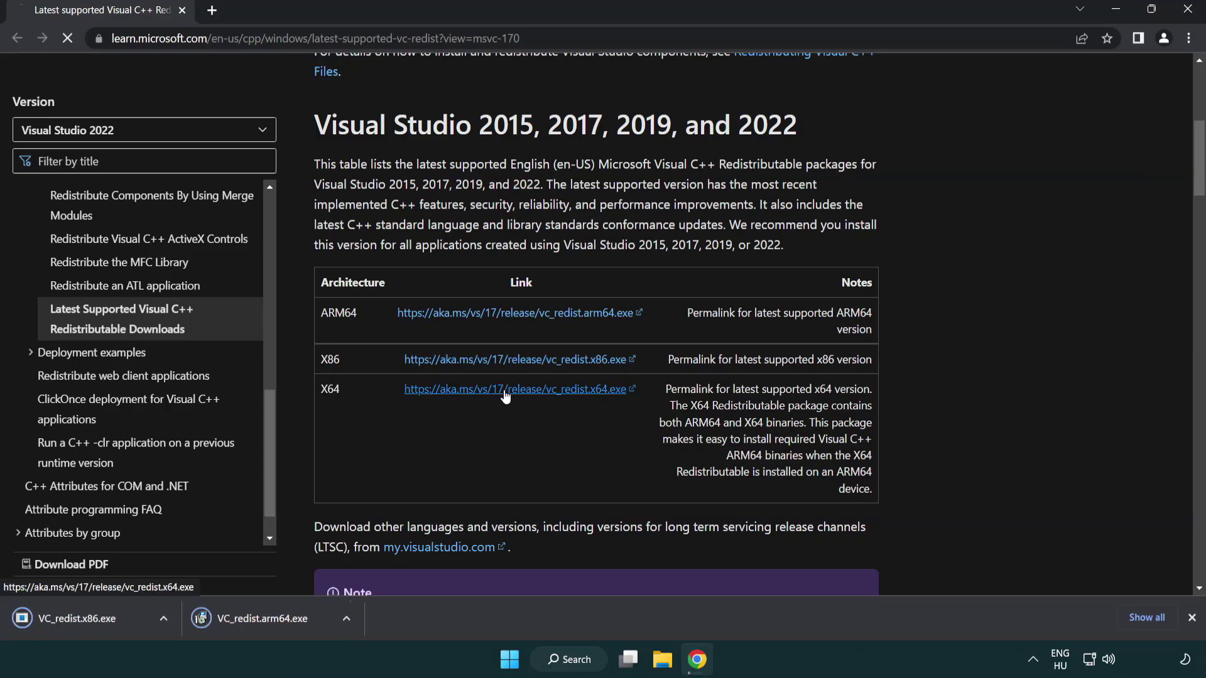
left_click(502, 390)
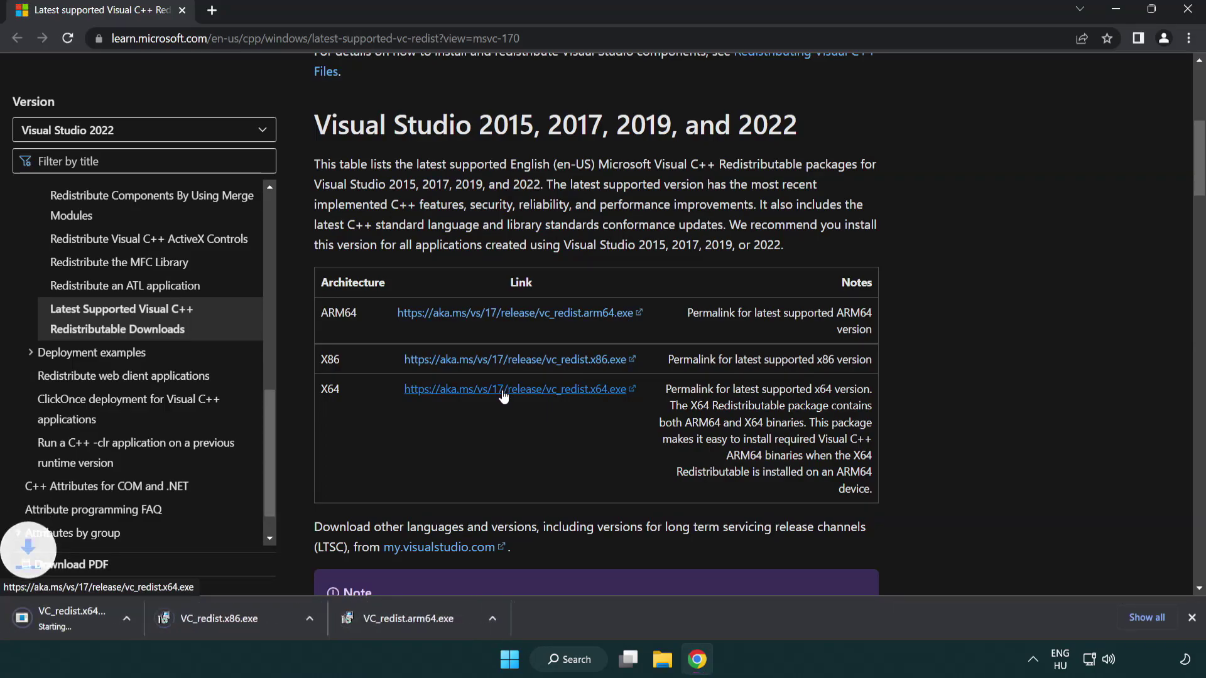
Step: Try installing the ARM64 redistributable and dismiss the failed setup
left_click(461, 627)
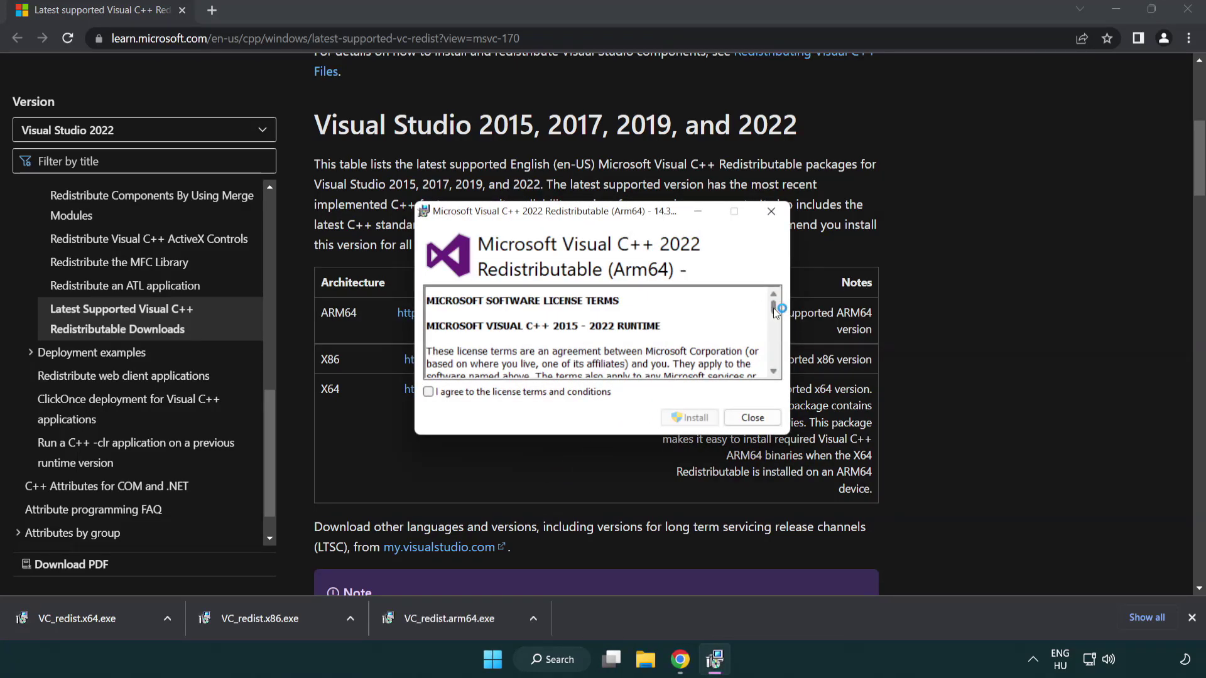
left_click_drag(774, 307, 777, 365)
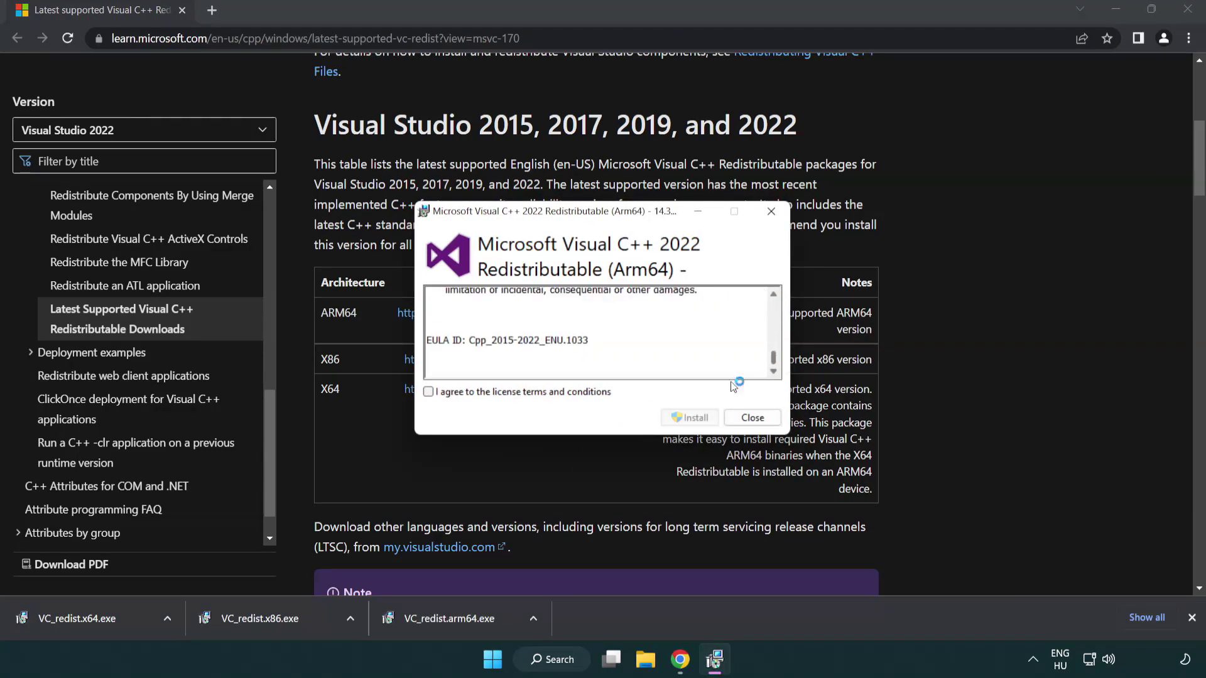
left_click(431, 392)
left_click(672, 417)
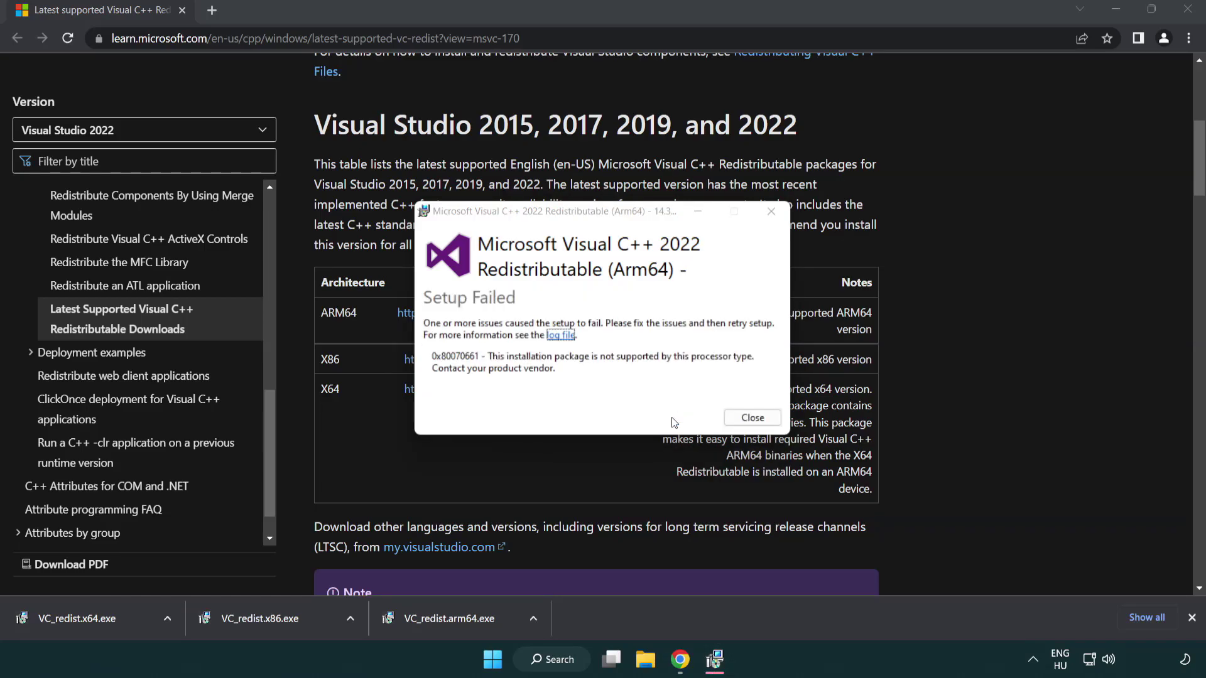
left_click(752, 419)
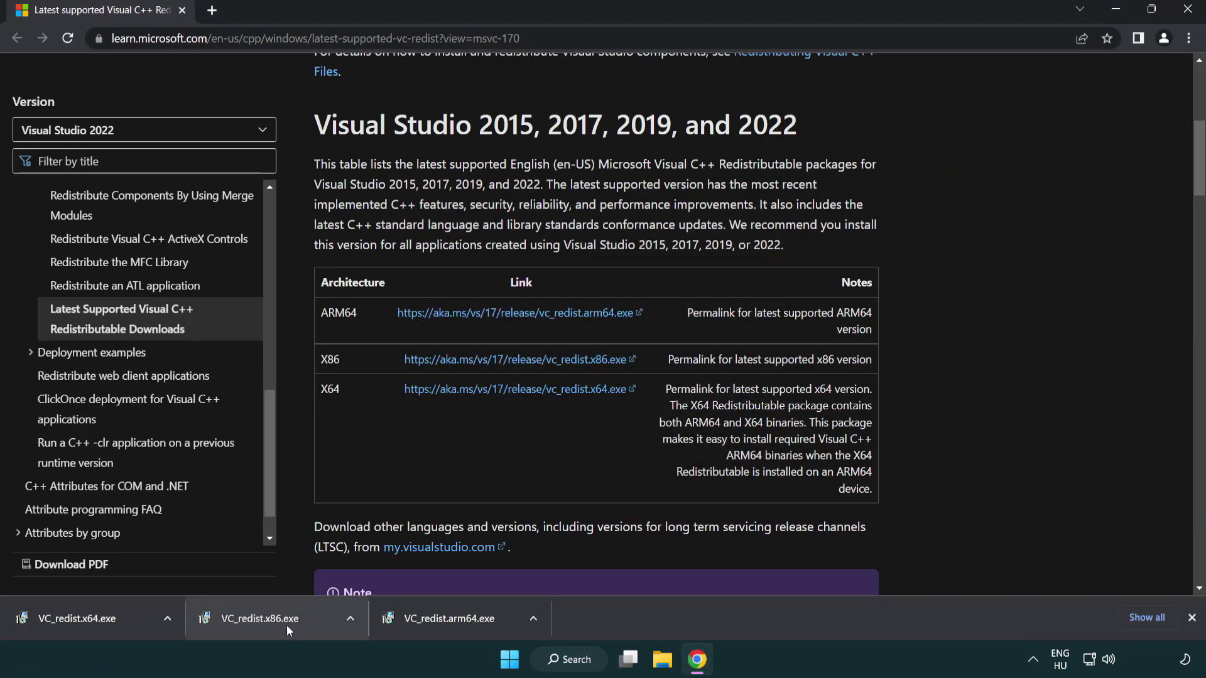
Step: Install the x86 and x64 redistributables without restarting, then close Chrome
left_click(270, 626)
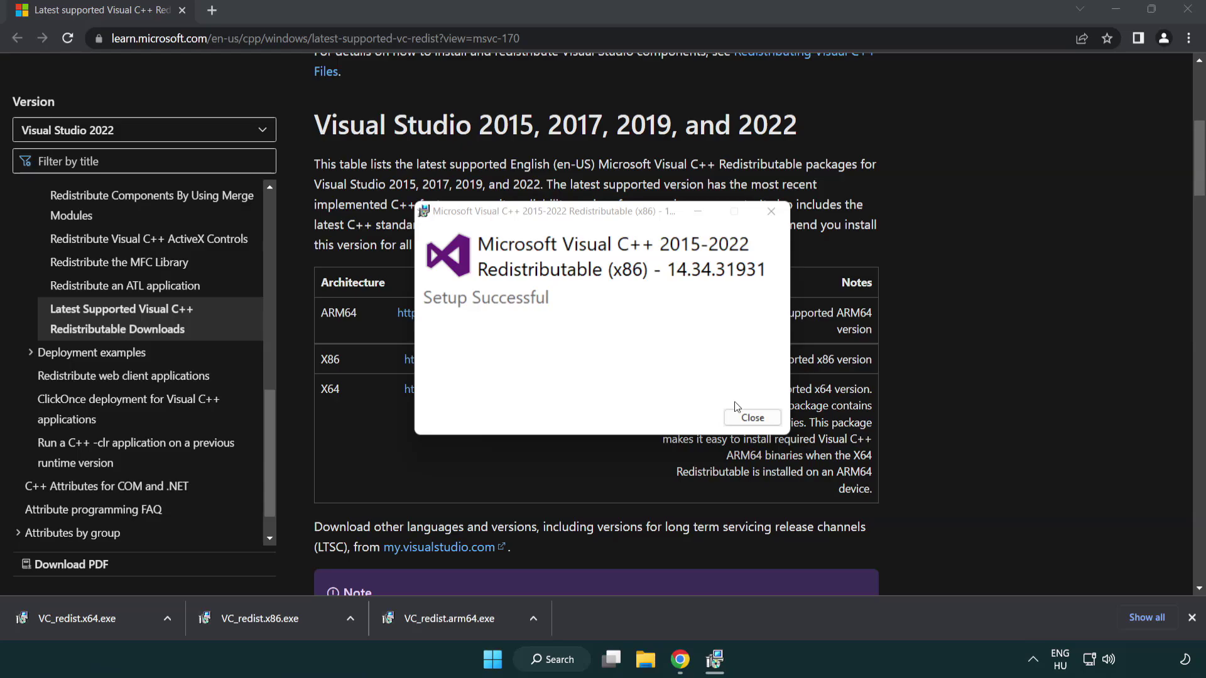
left_click(754, 418)
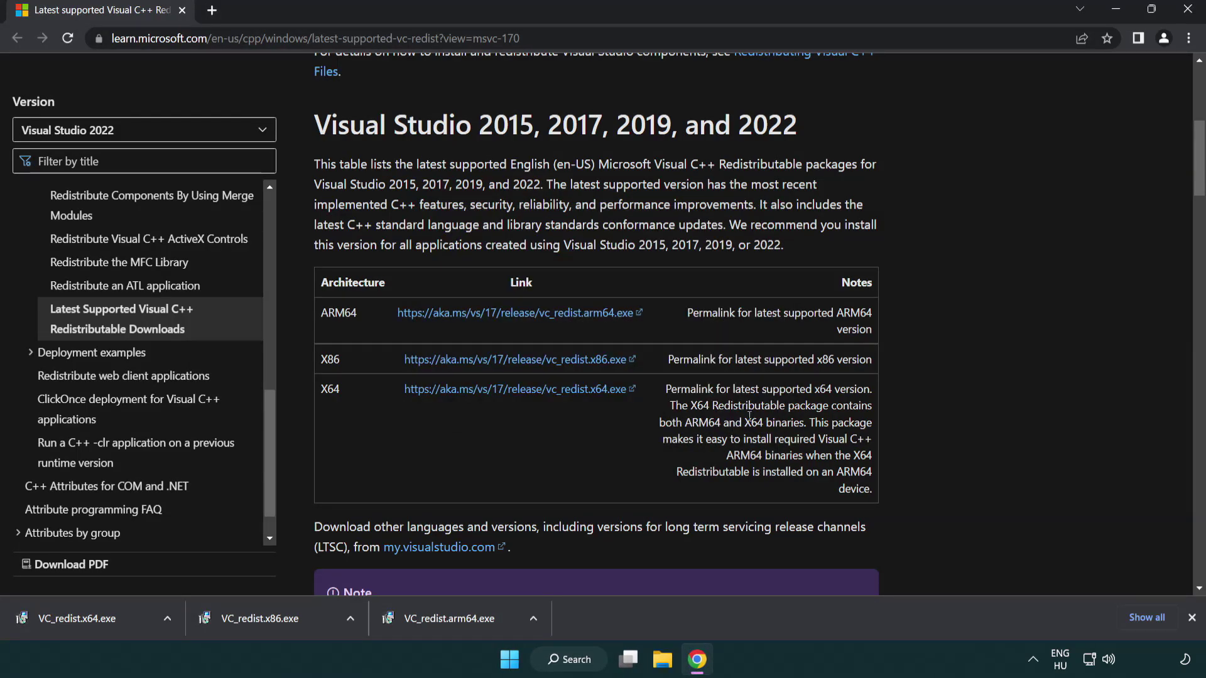
left_click(91, 616)
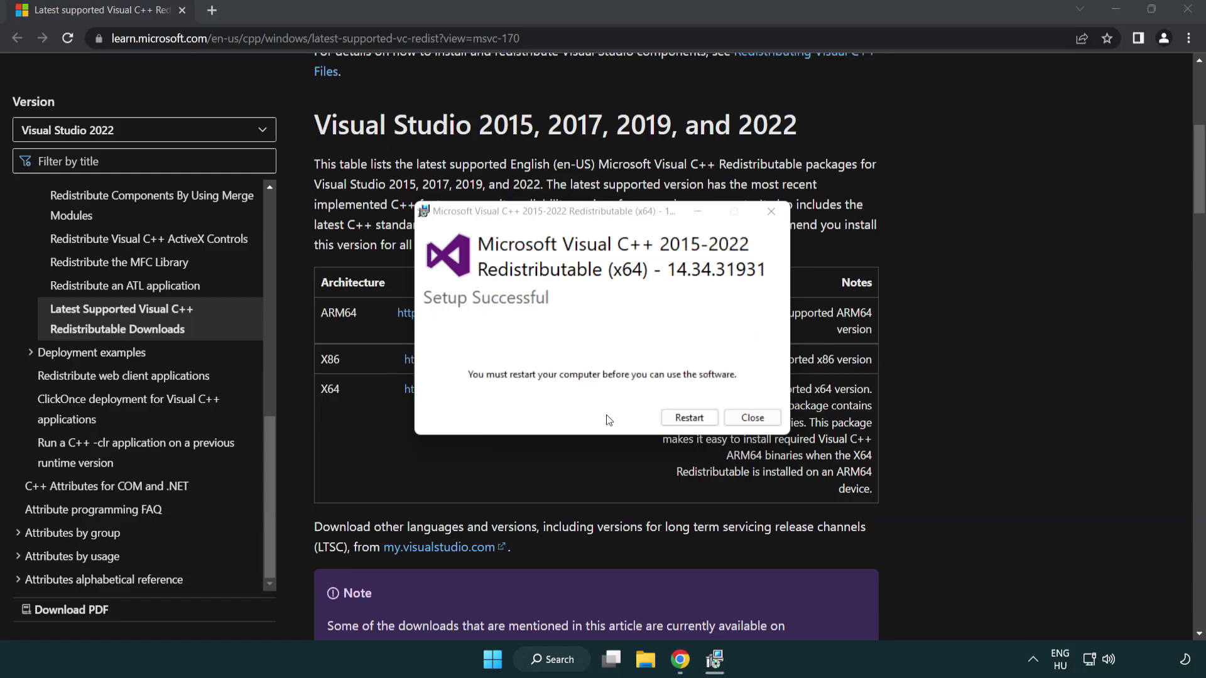
left_click(763, 425)
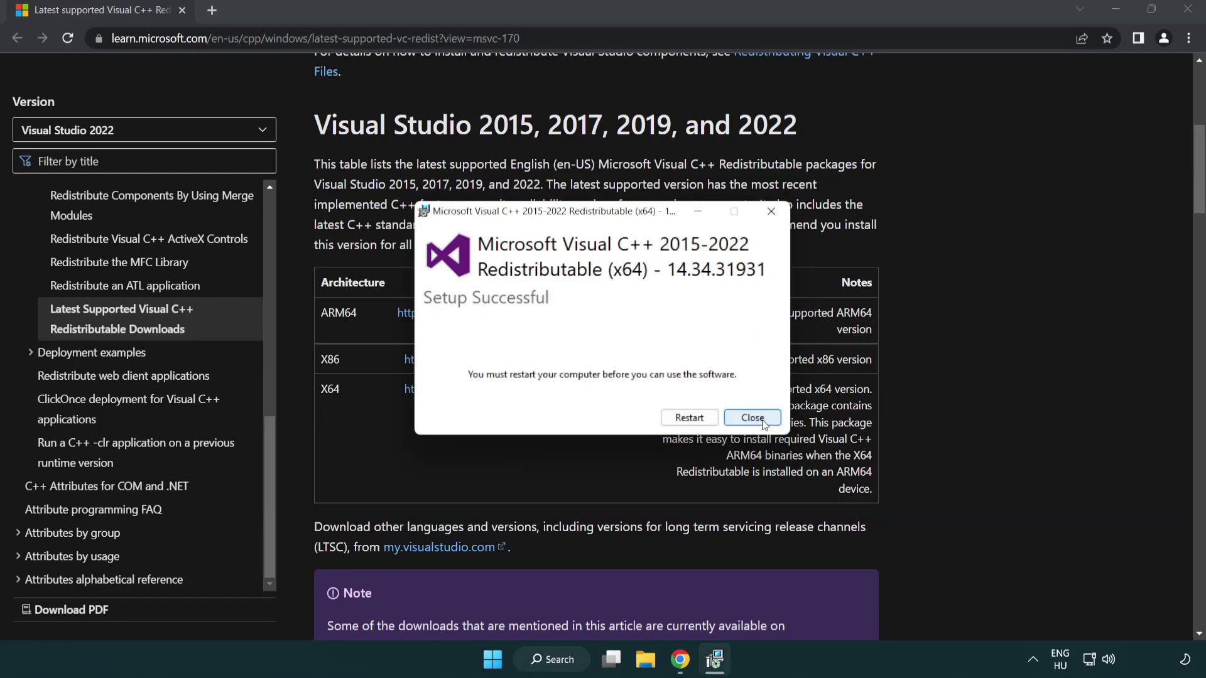
left_click(762, 425)
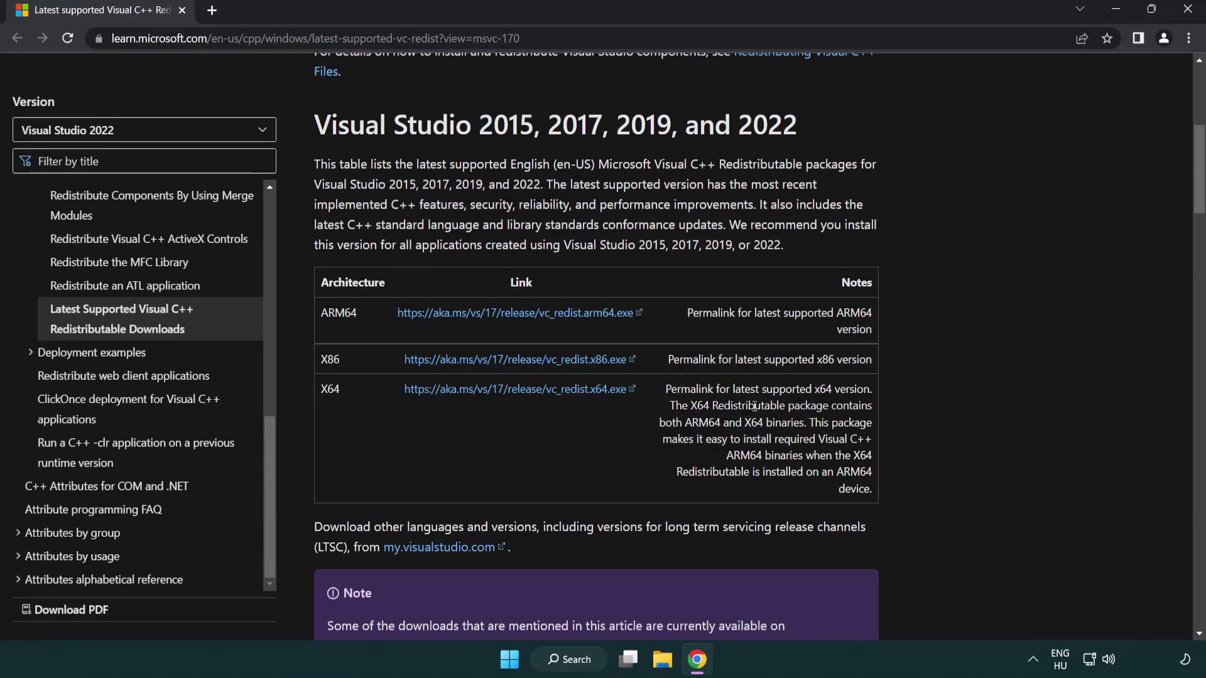
left_click(1189, 12)
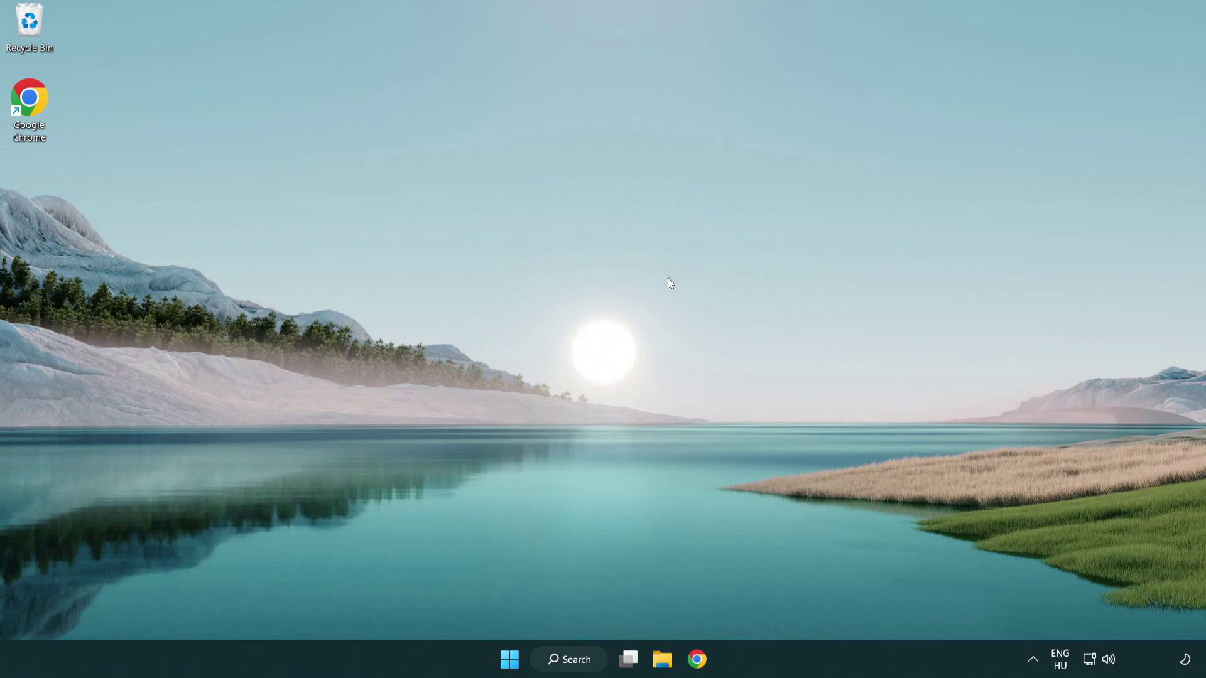
Step: Search for cmd and run Command Prompt as administrator
left_click(563, 662)
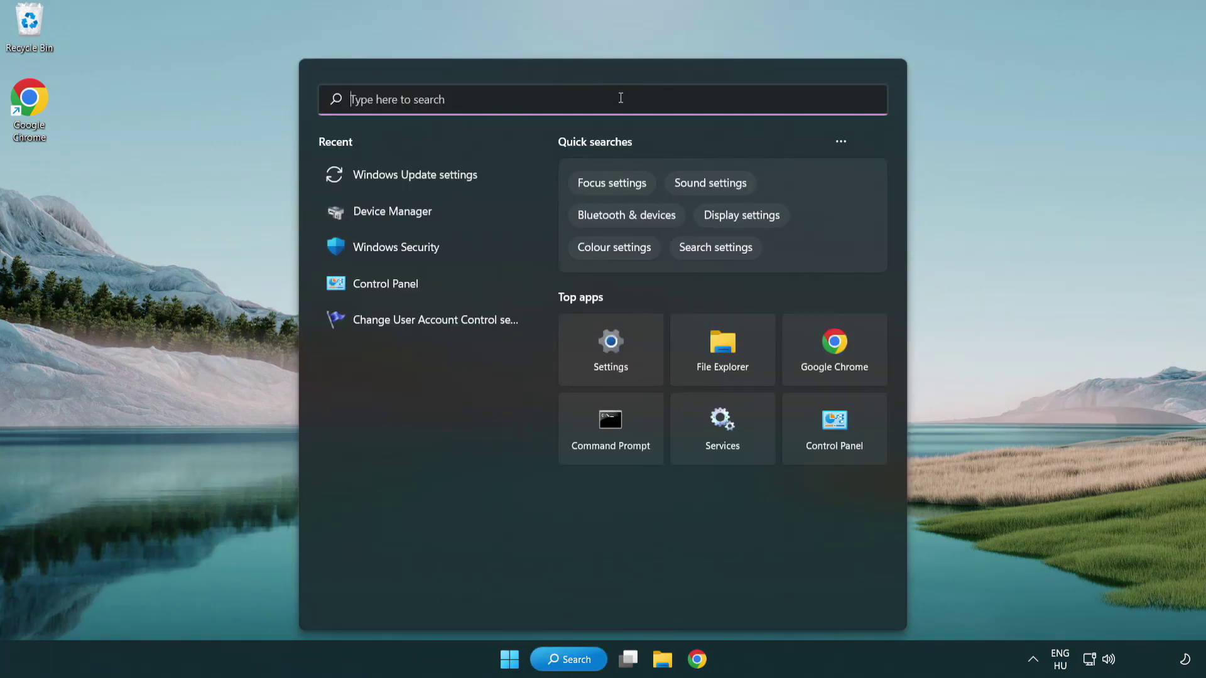
type("cmd")
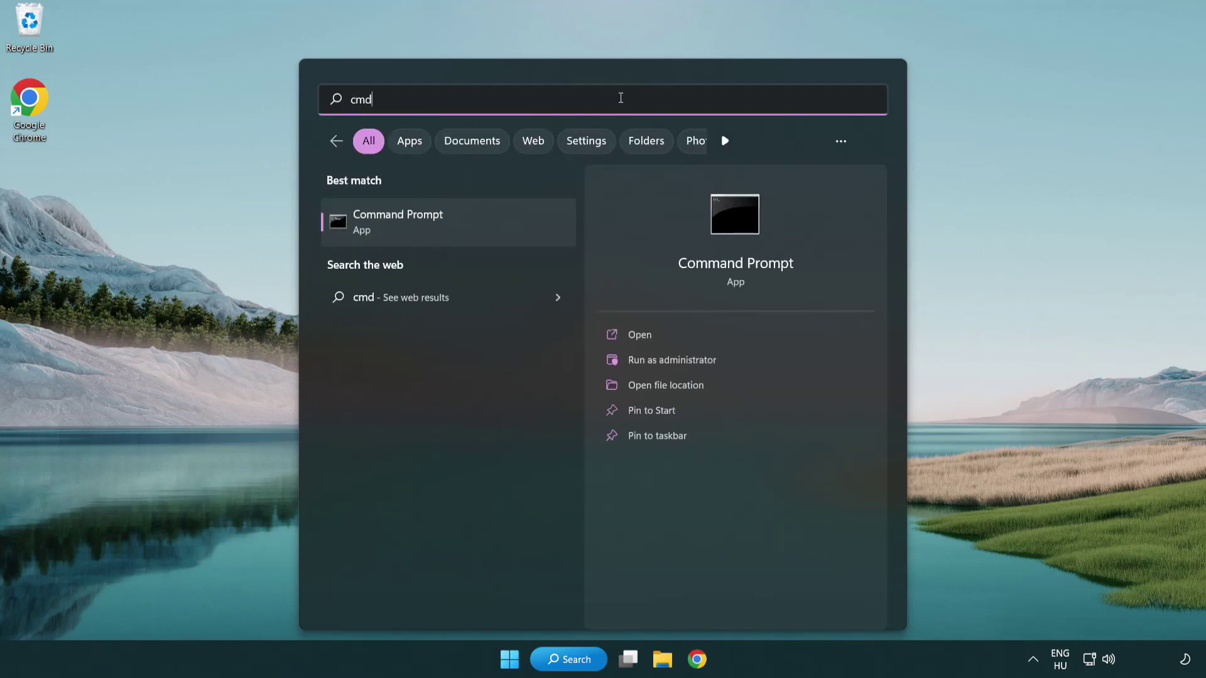
right_click(461, 225)
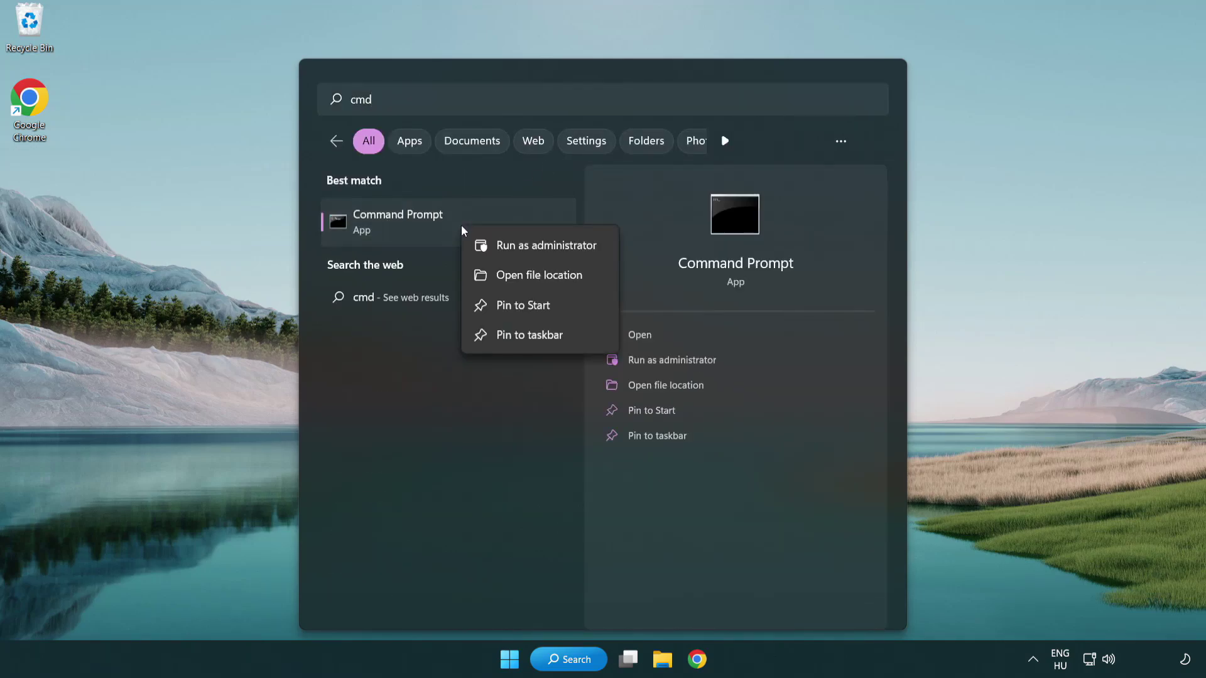
left_click(544, 250)
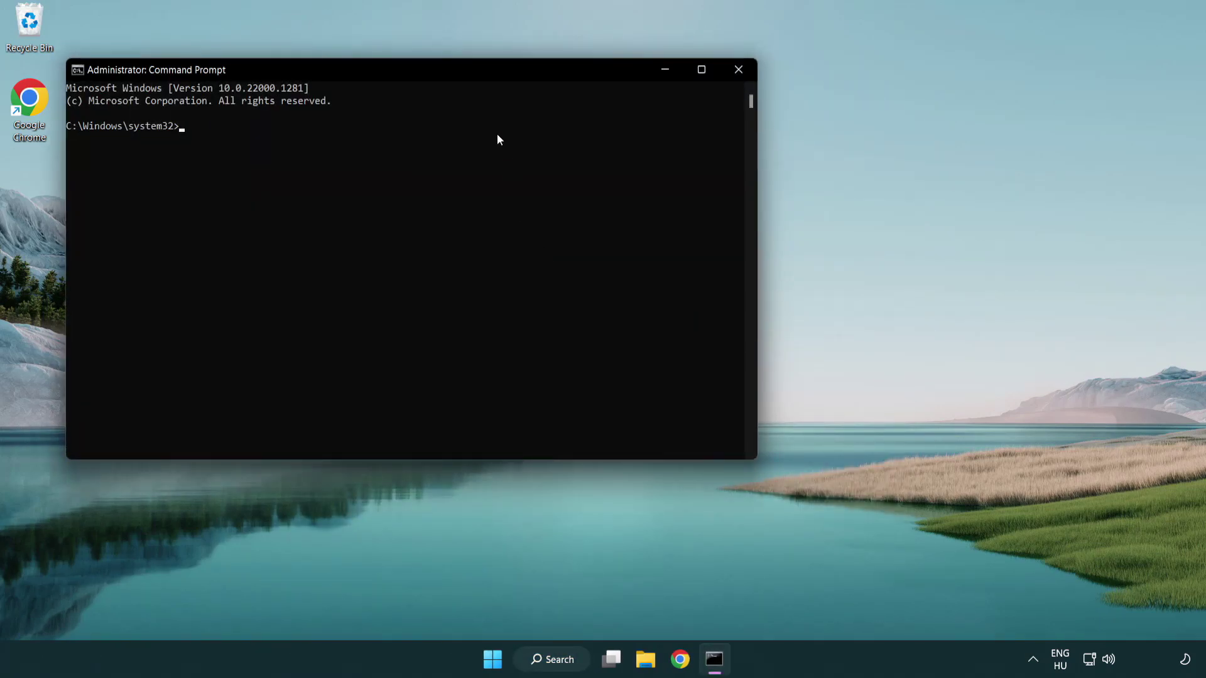
Step: Run sfc /scannow in the elevated Command Prompt
left_click_drag(430, 74, 607, 127)
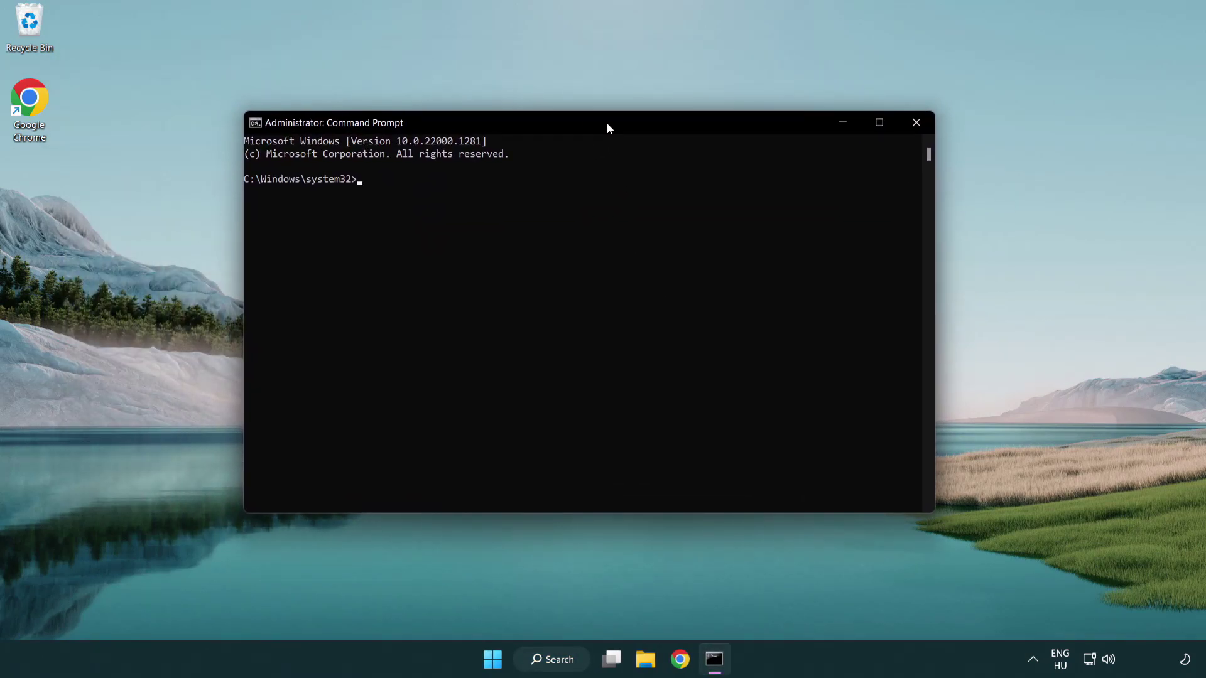
type("sfc /sc")
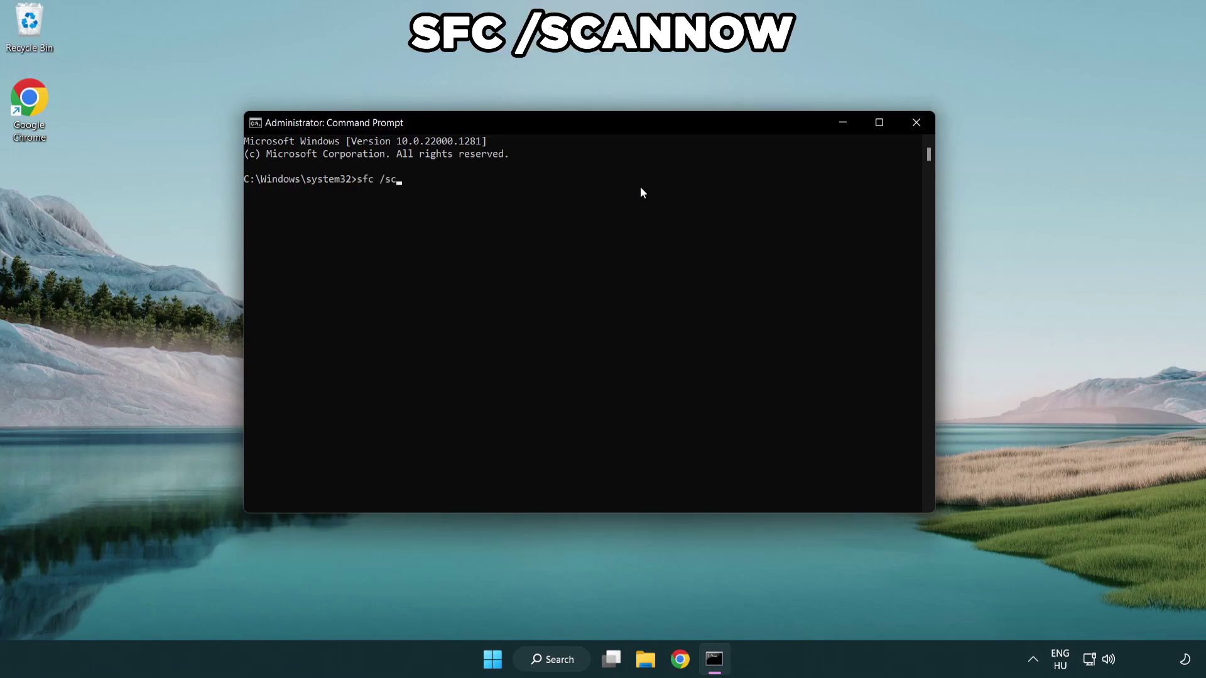
type("annow")
key("Return")
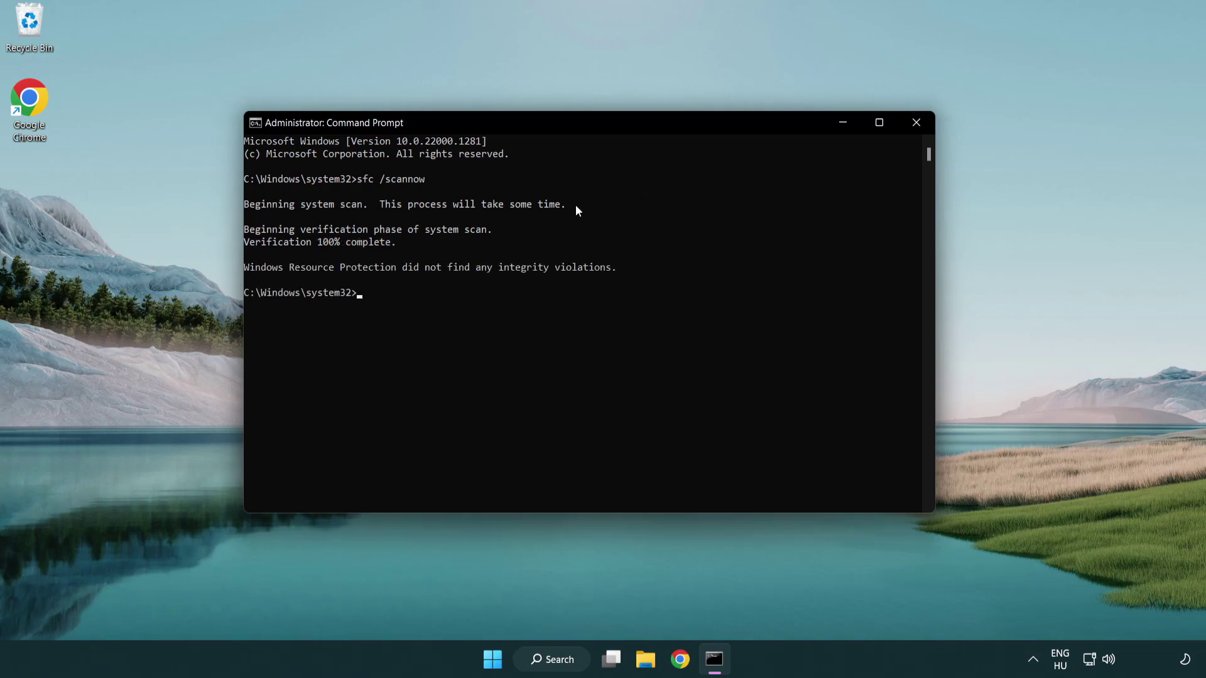
Step: Close Command Prompt and show the Start menu's Sleep, Shut down and Restart options
left_click(918, 124)
left_click(501, 667)
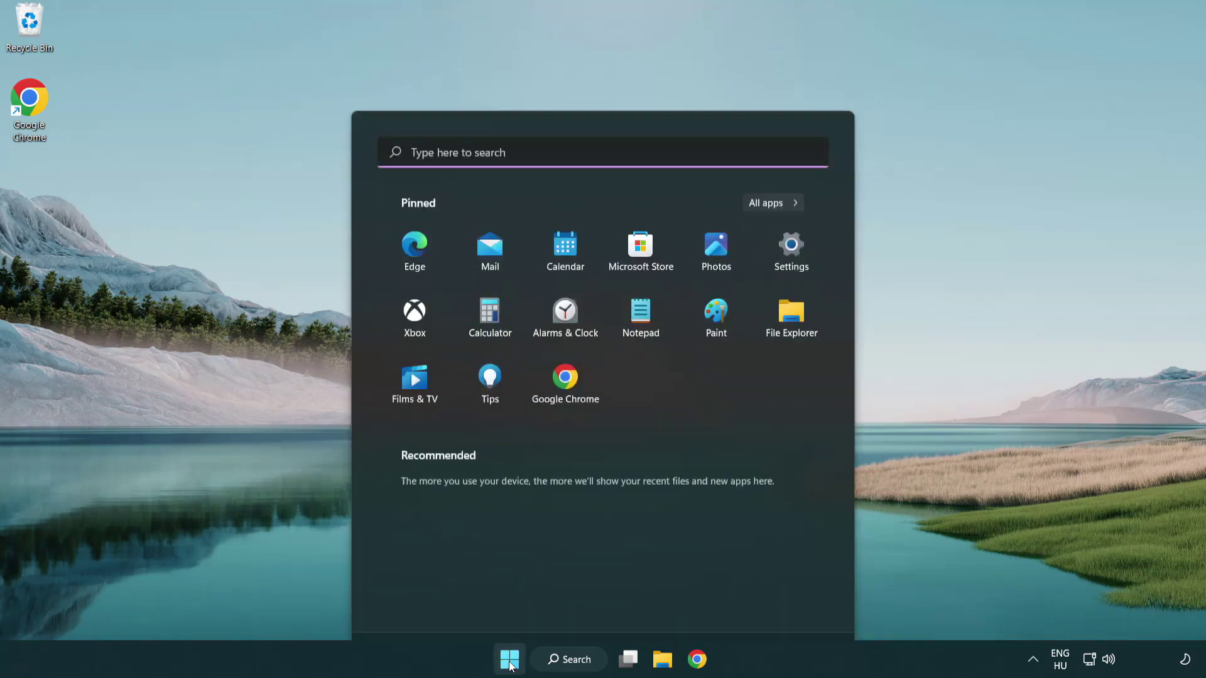
left_click(803, 602)
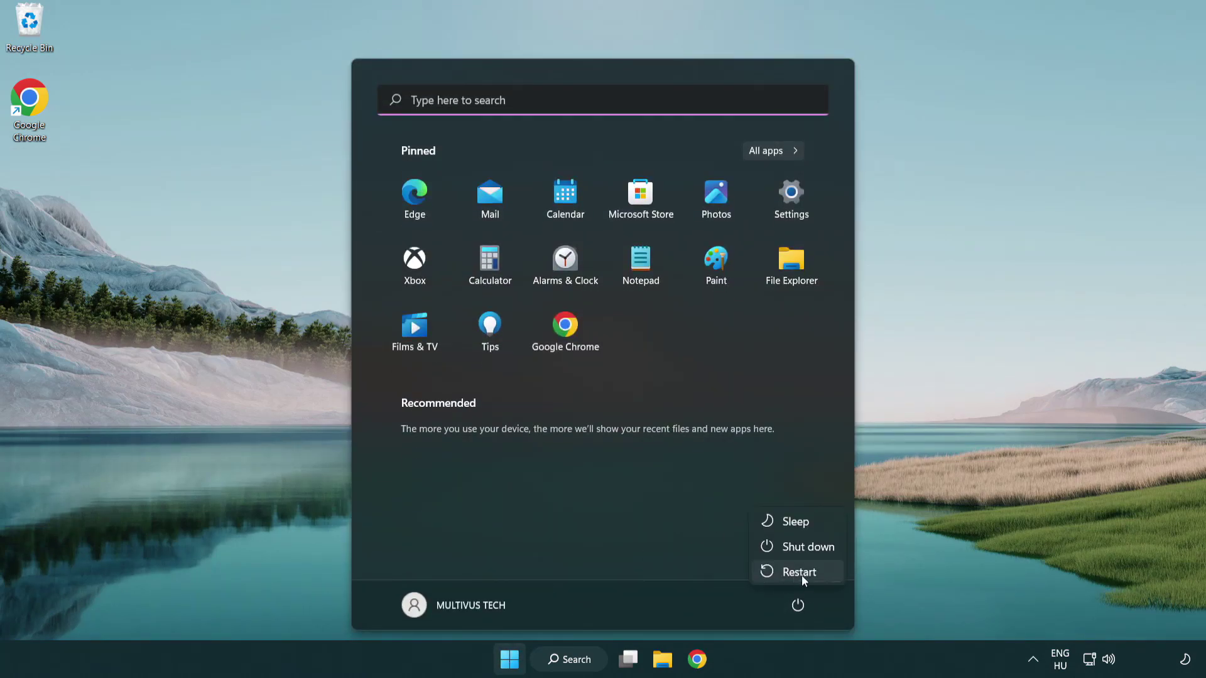